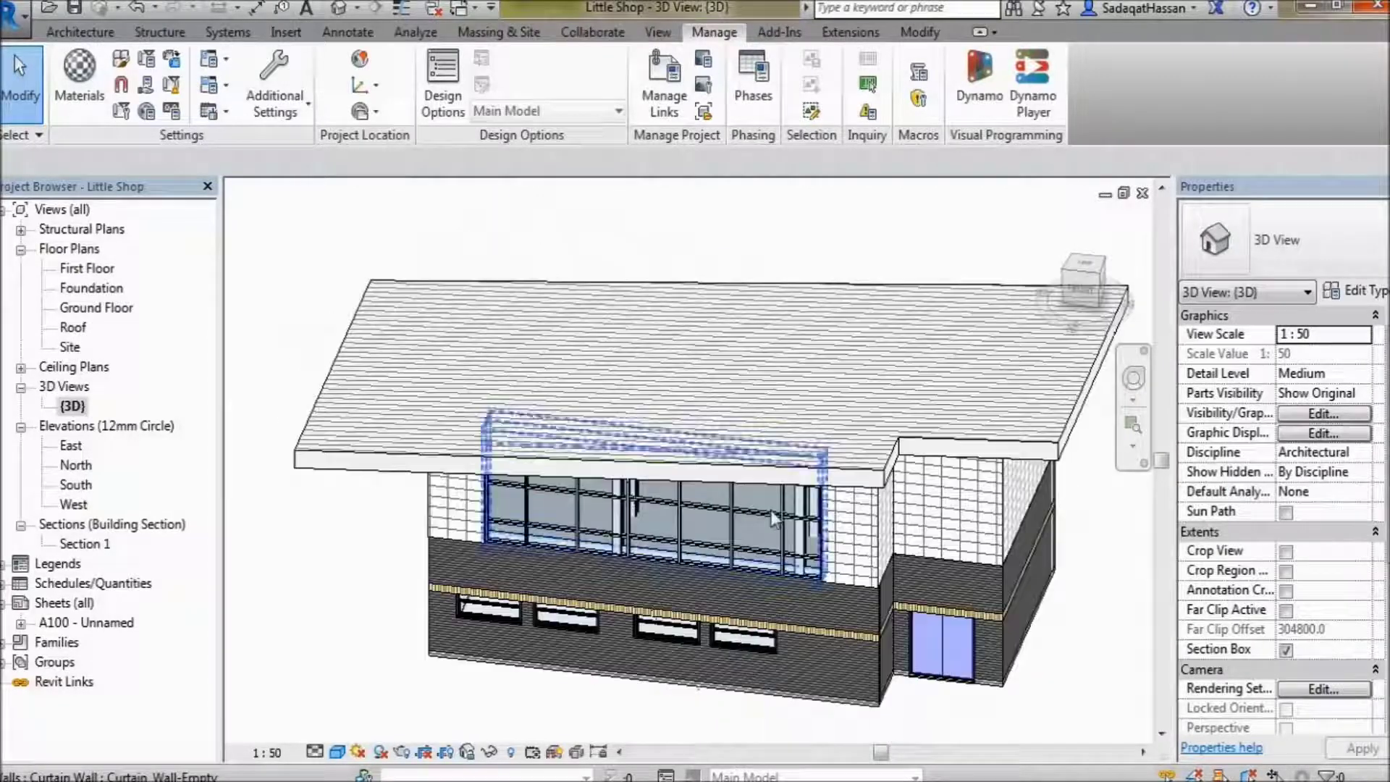
Open the Ground Floor plan and draw a horizontal Thin Lines detail line just below the existing one, roughly the same length.
double_click(107, 310)
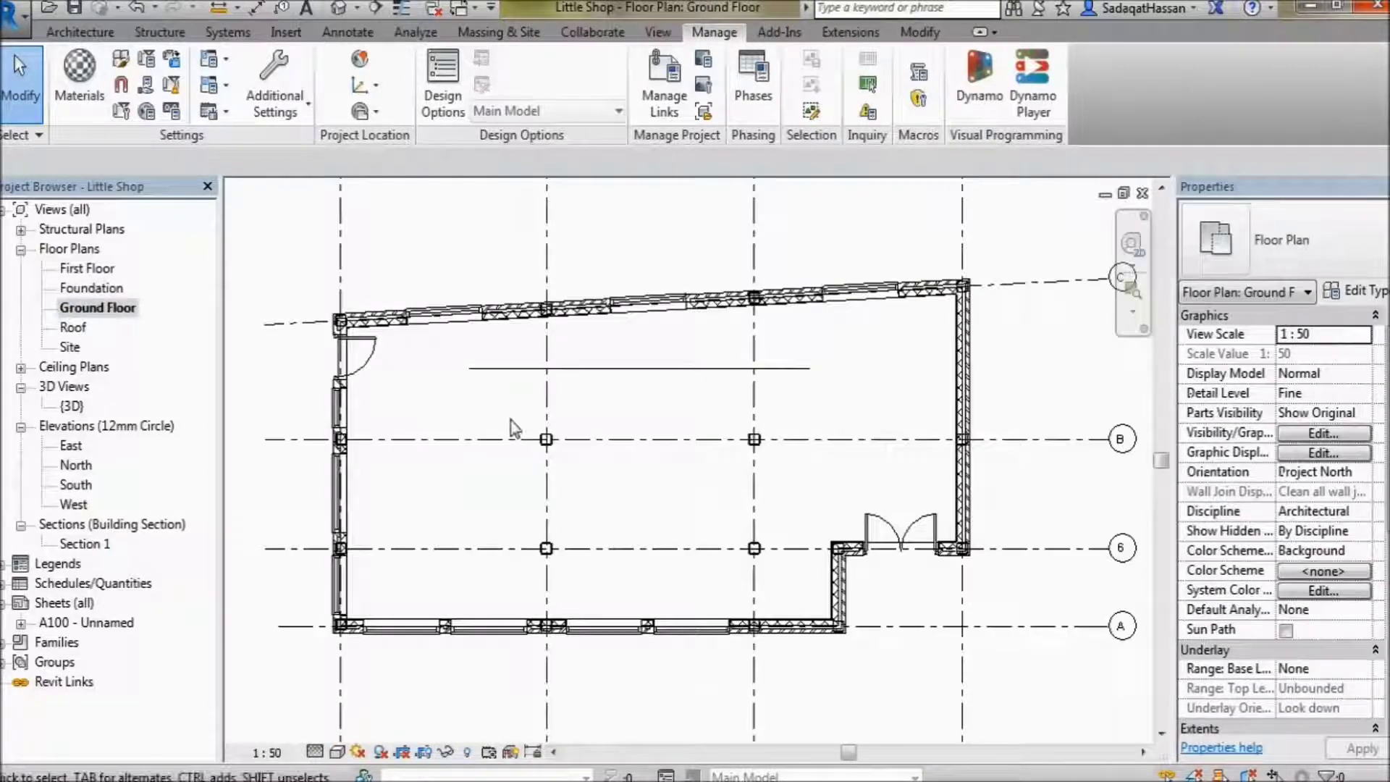
scroll(512, 427, "up", 3)
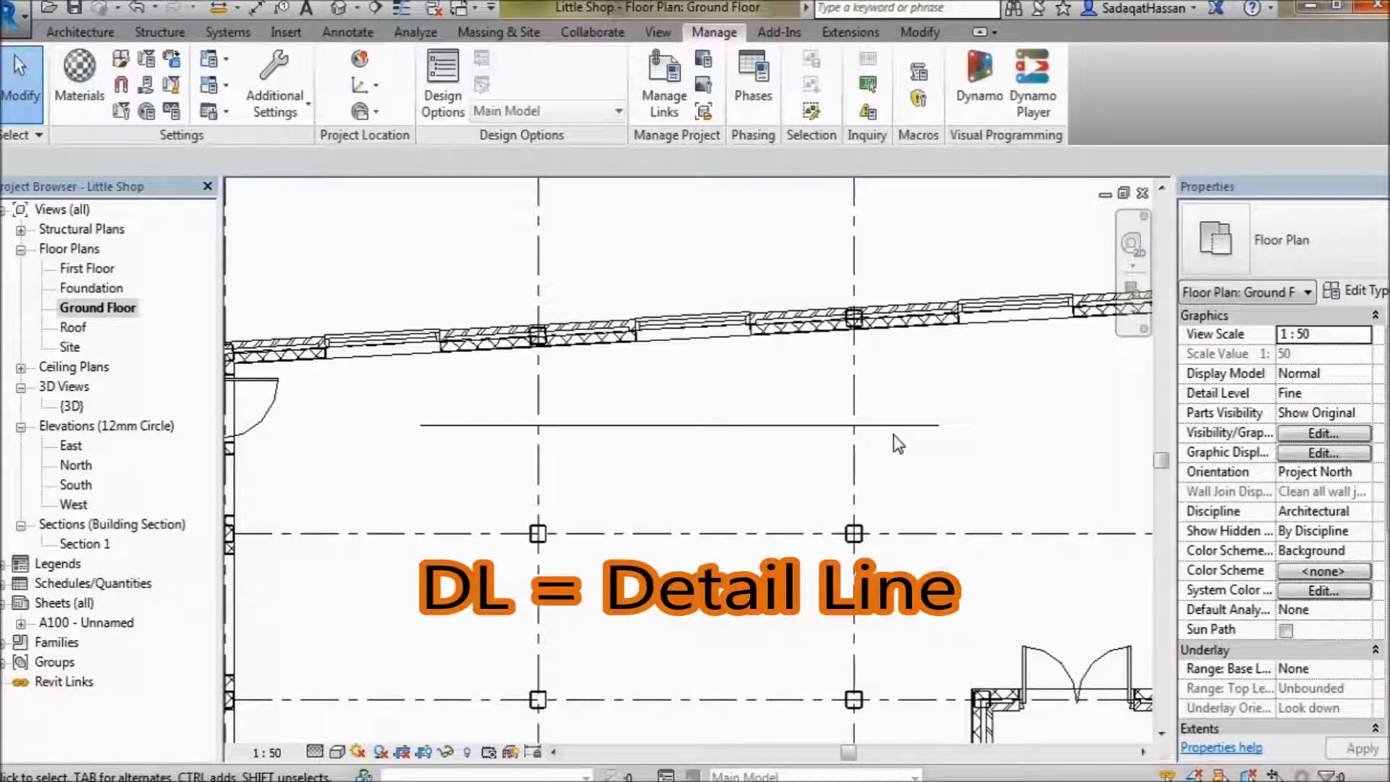
key("d")
key("l")
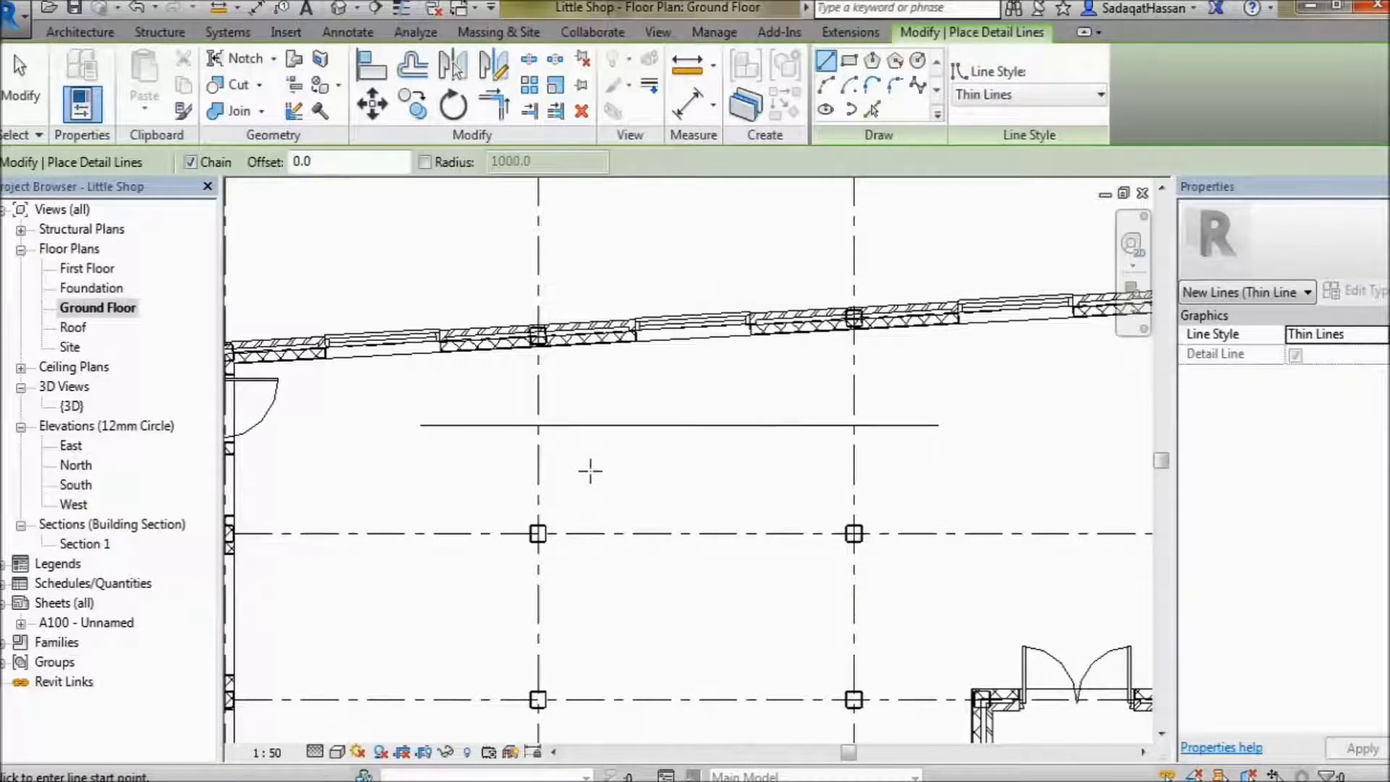
middle_click_drag(606, 484, 661, 441)
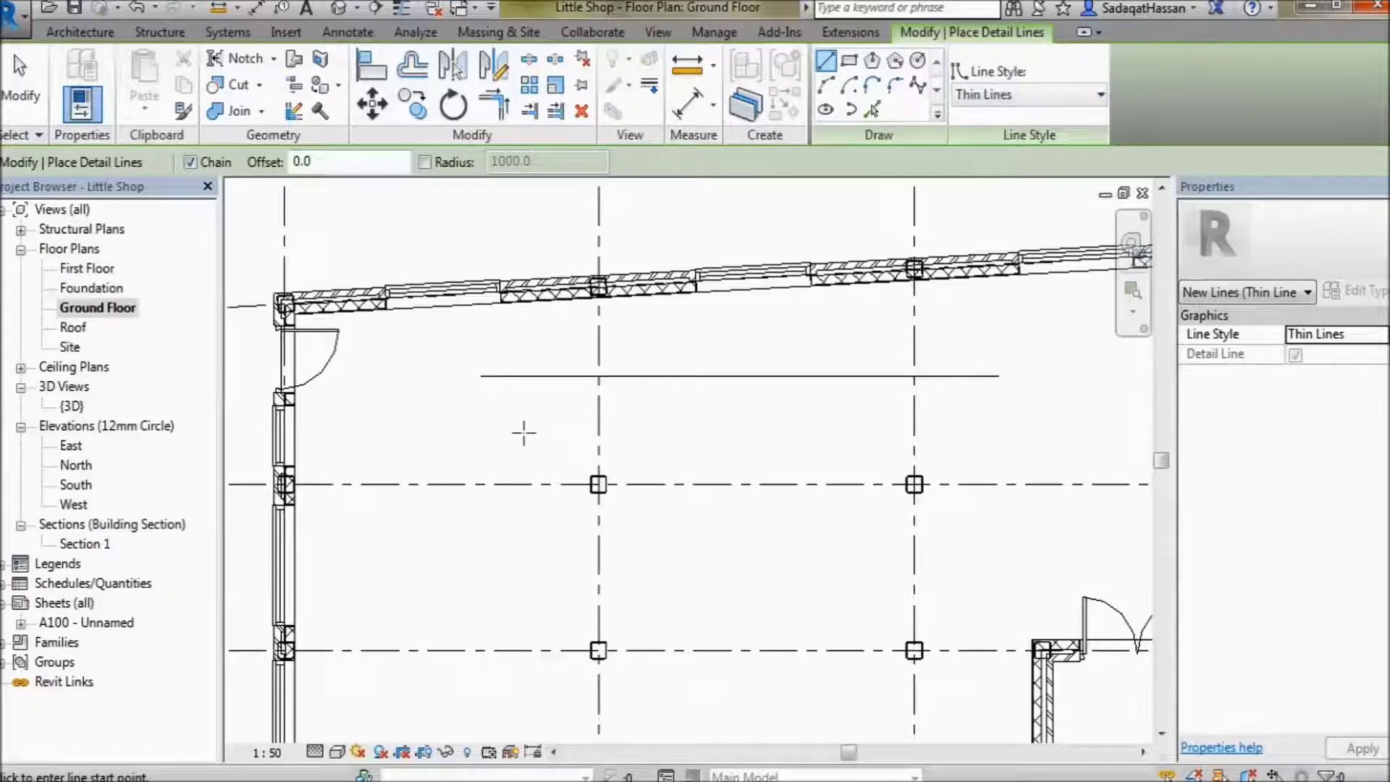
left_click(488, 428)
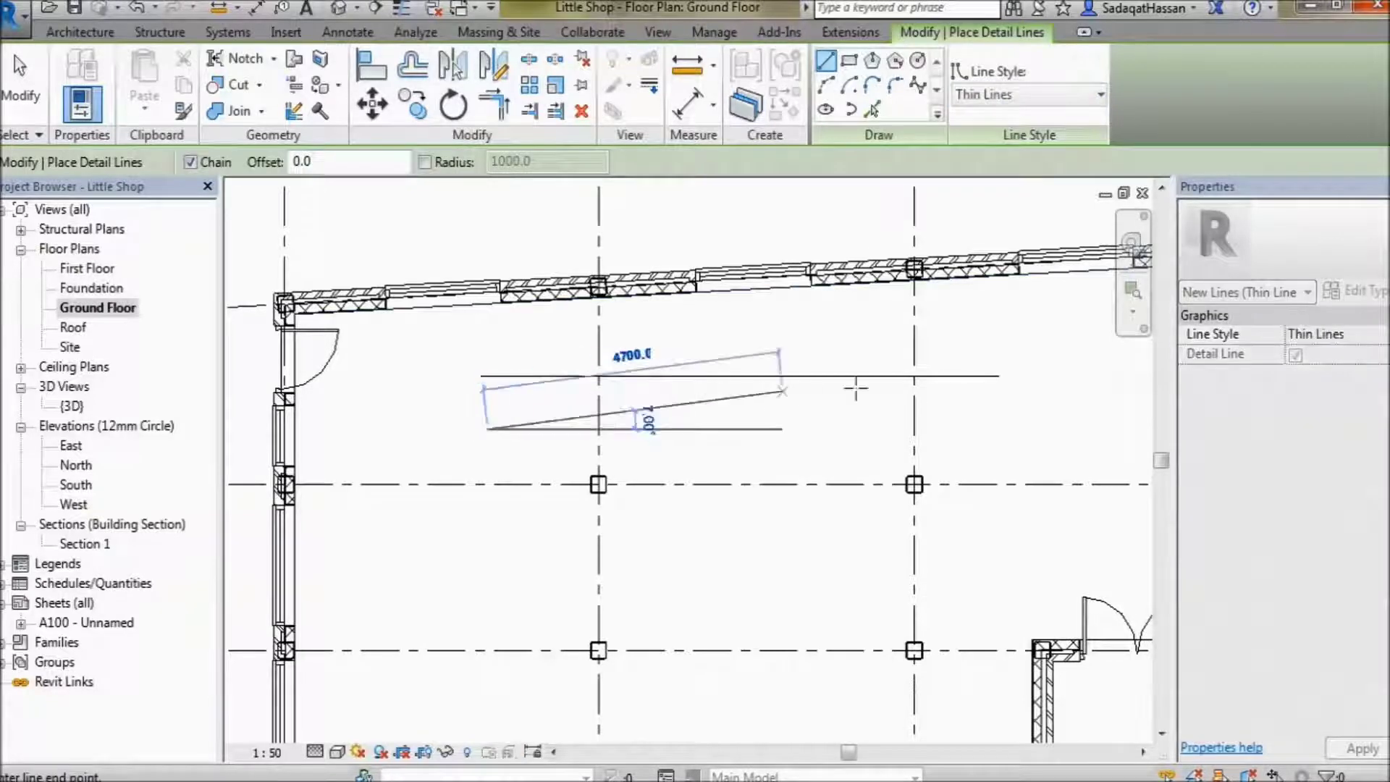
left_click(1017, 428)
key("Escape")
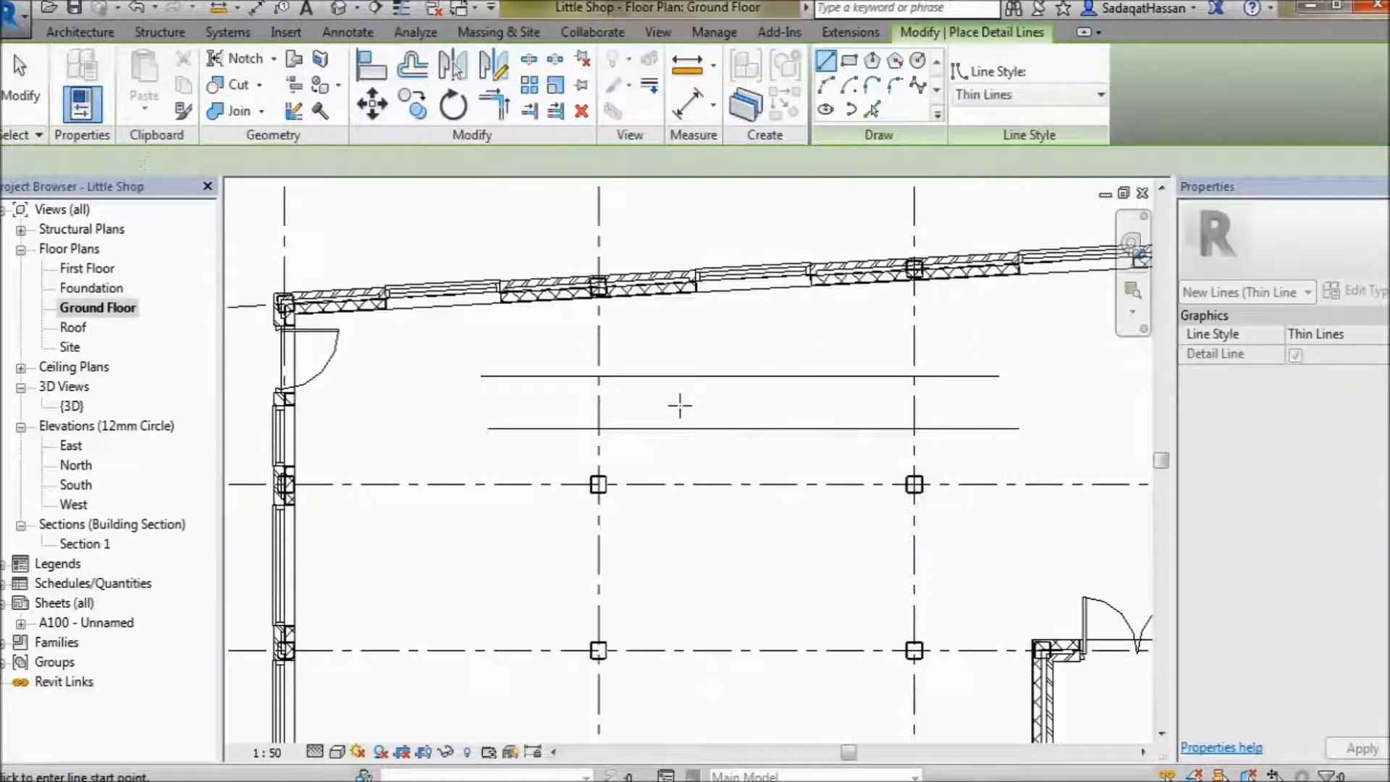
Open the project's Line Styles settings and expand the Lines category to review its subcategories.
scroll(678, 404, "up", 3)
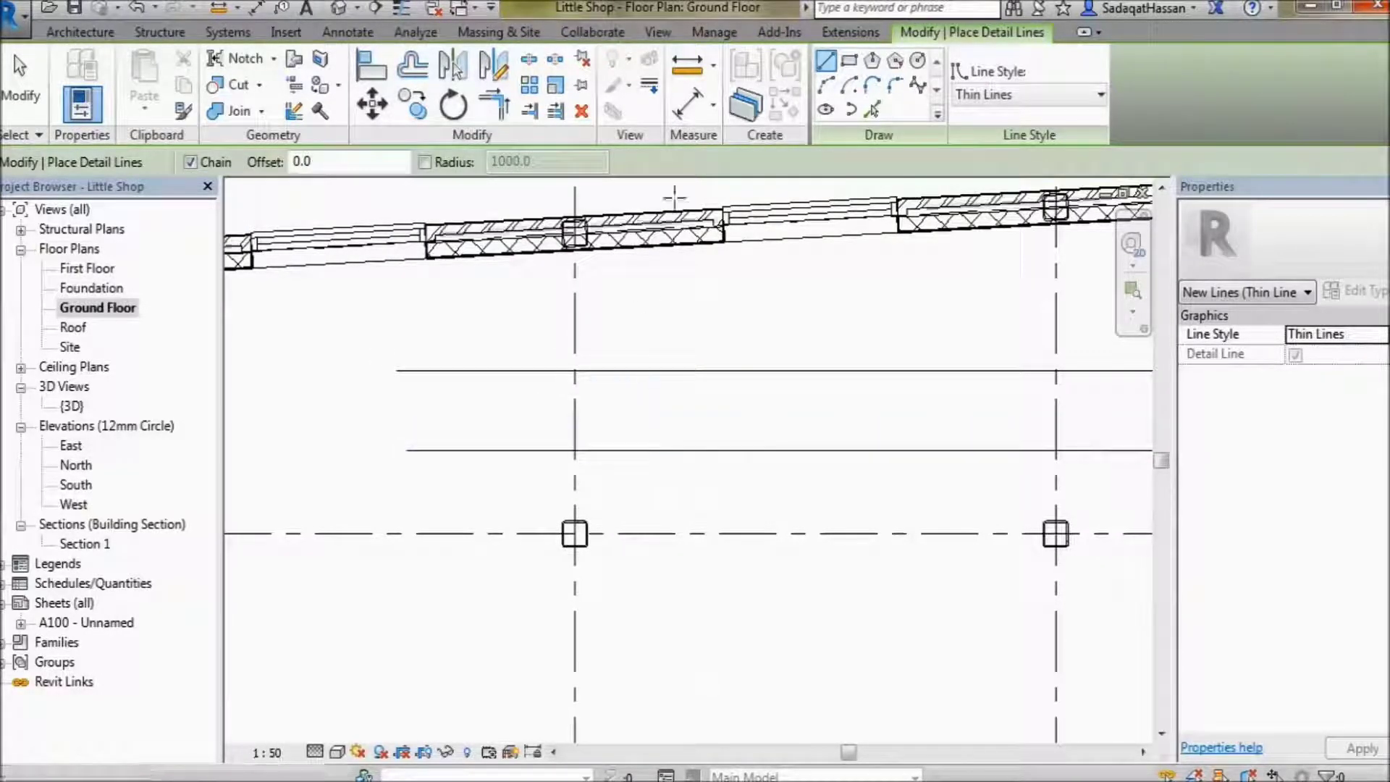
left_click(723, 33)
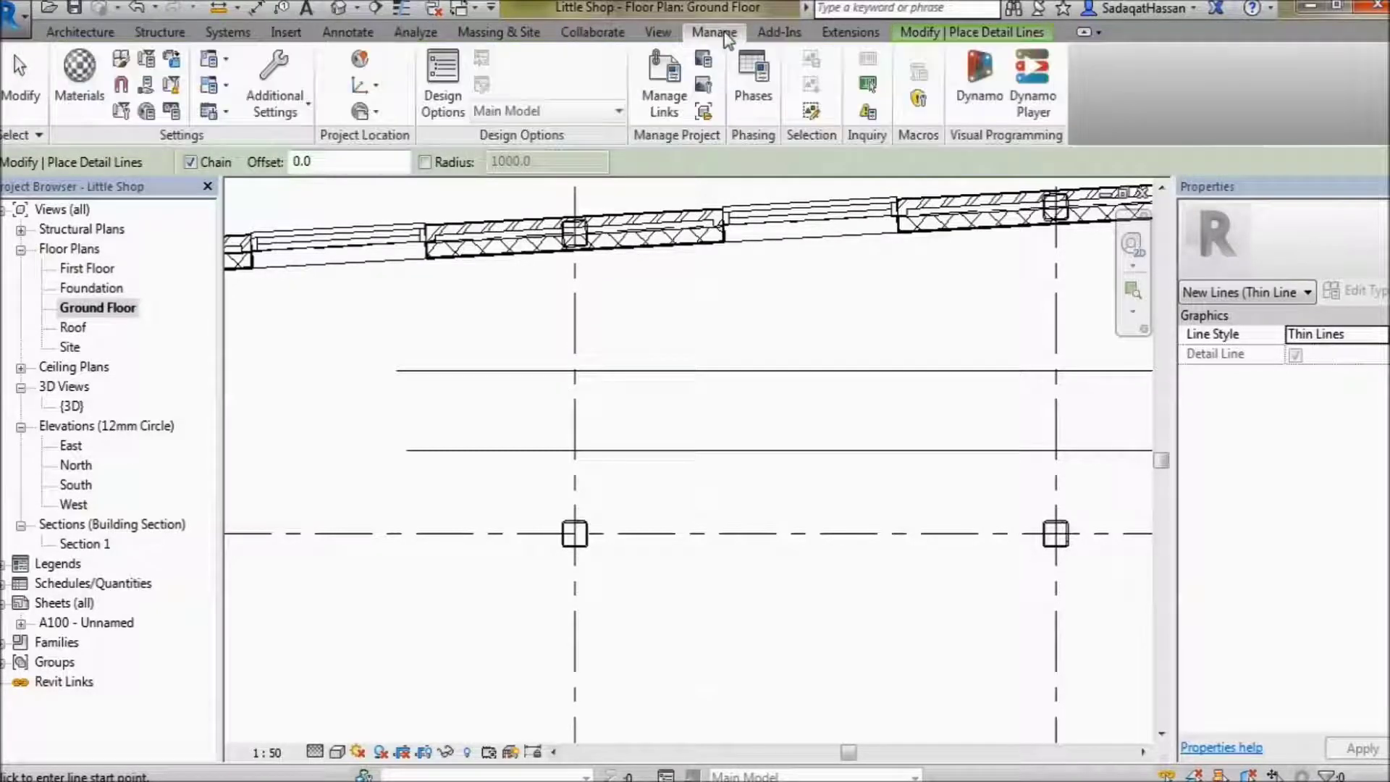
left_click(285, 102)
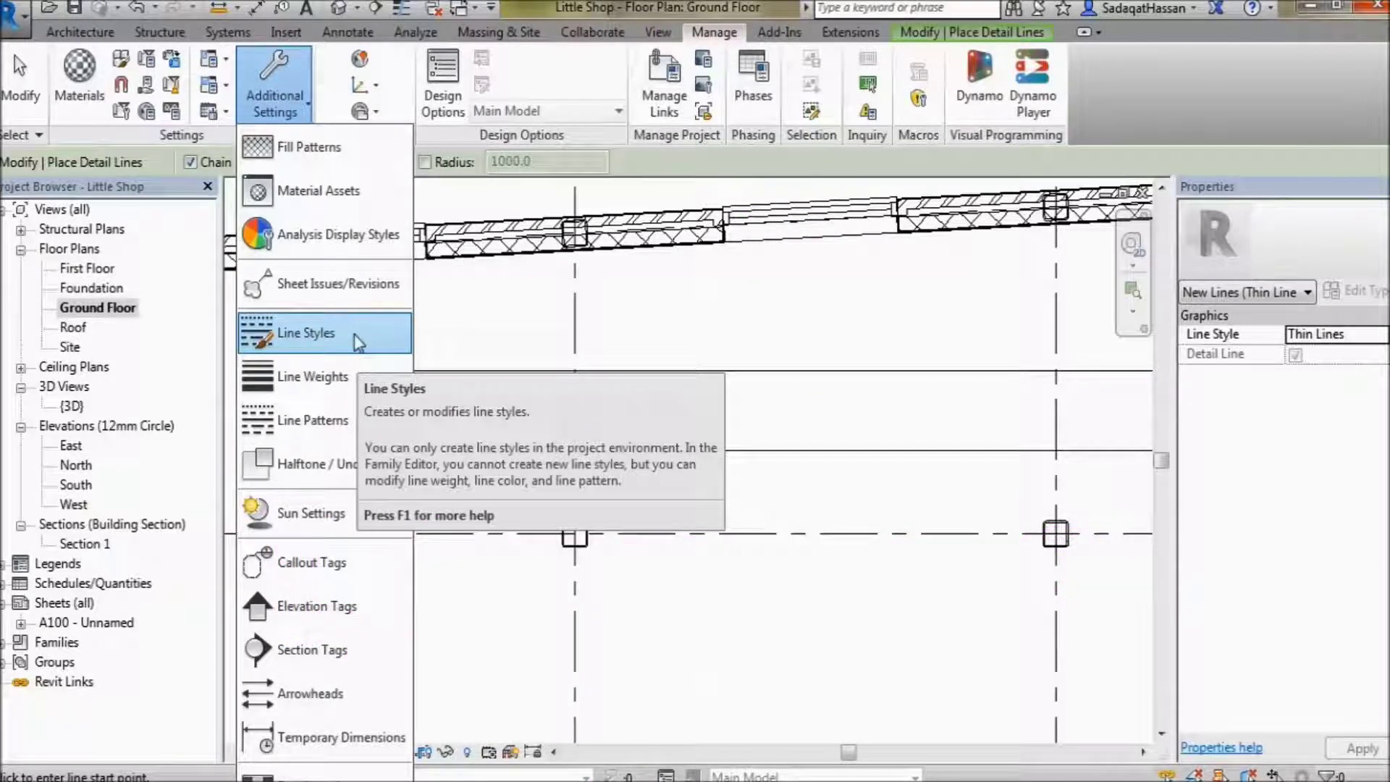
left_click(357, 342)
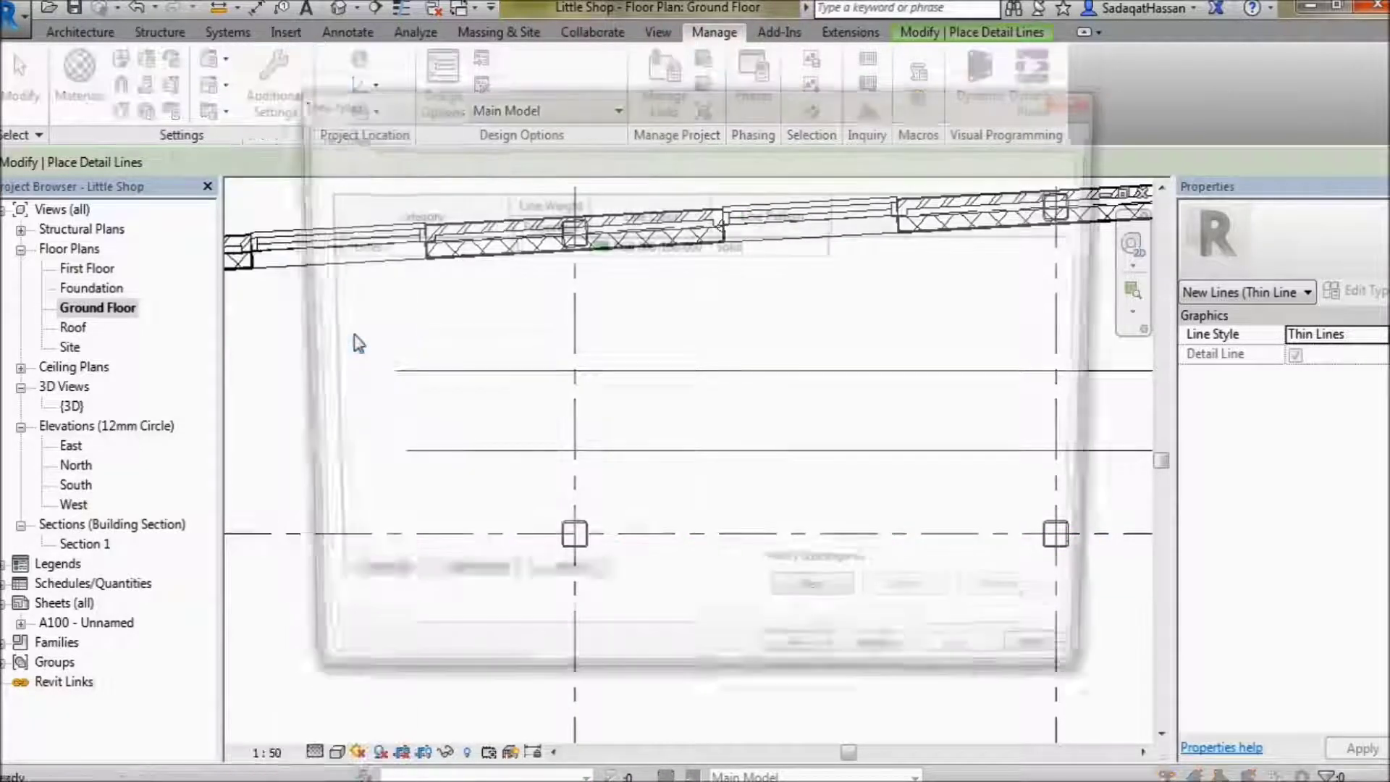
left_click(325, 247)
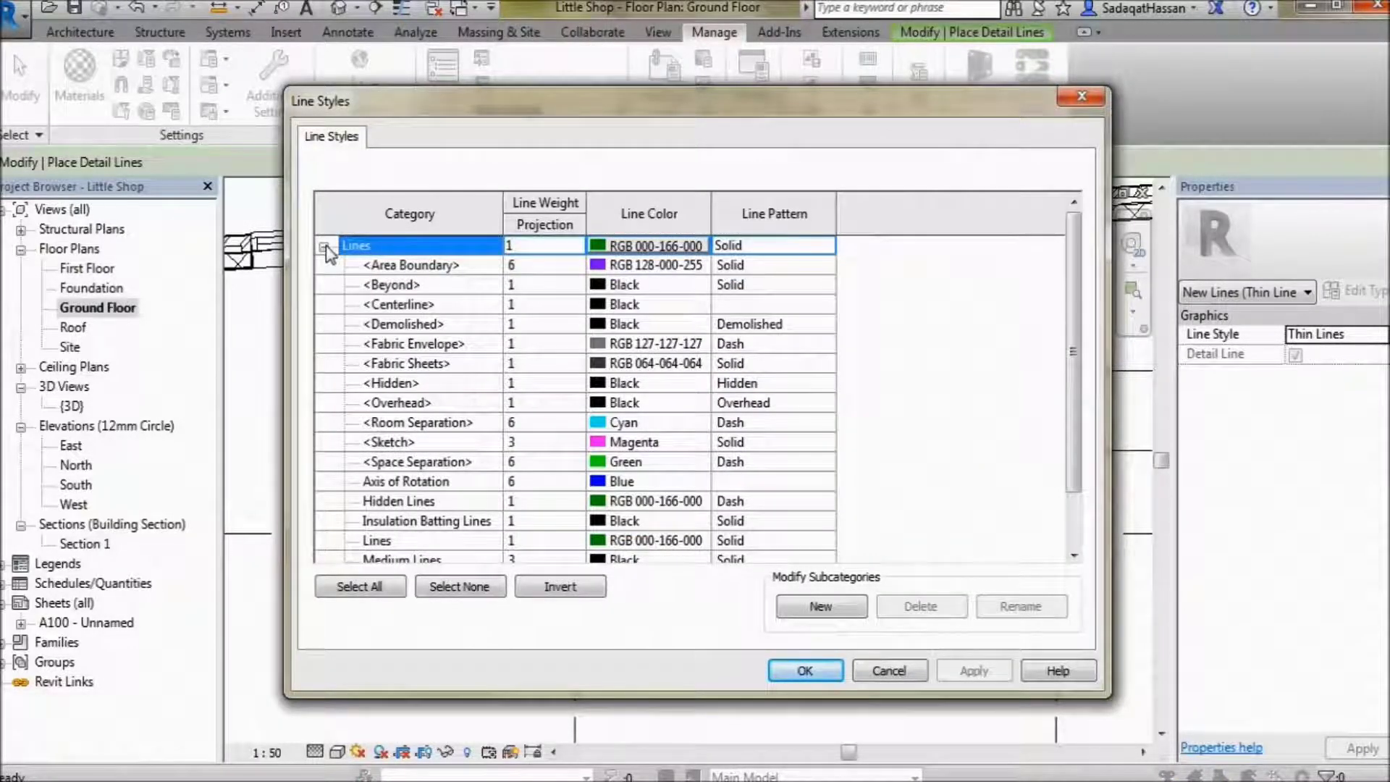
left_click(324, 247)
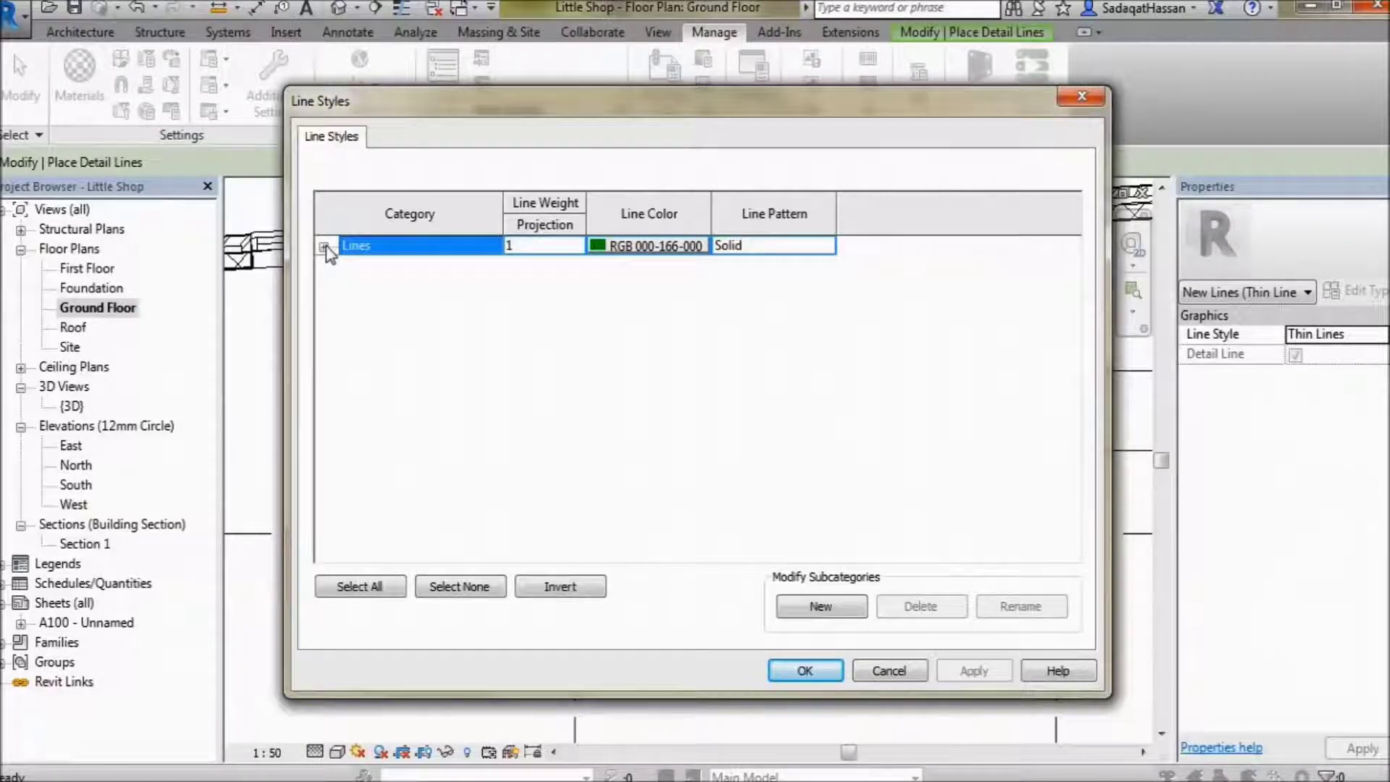
left_click(325, 247)
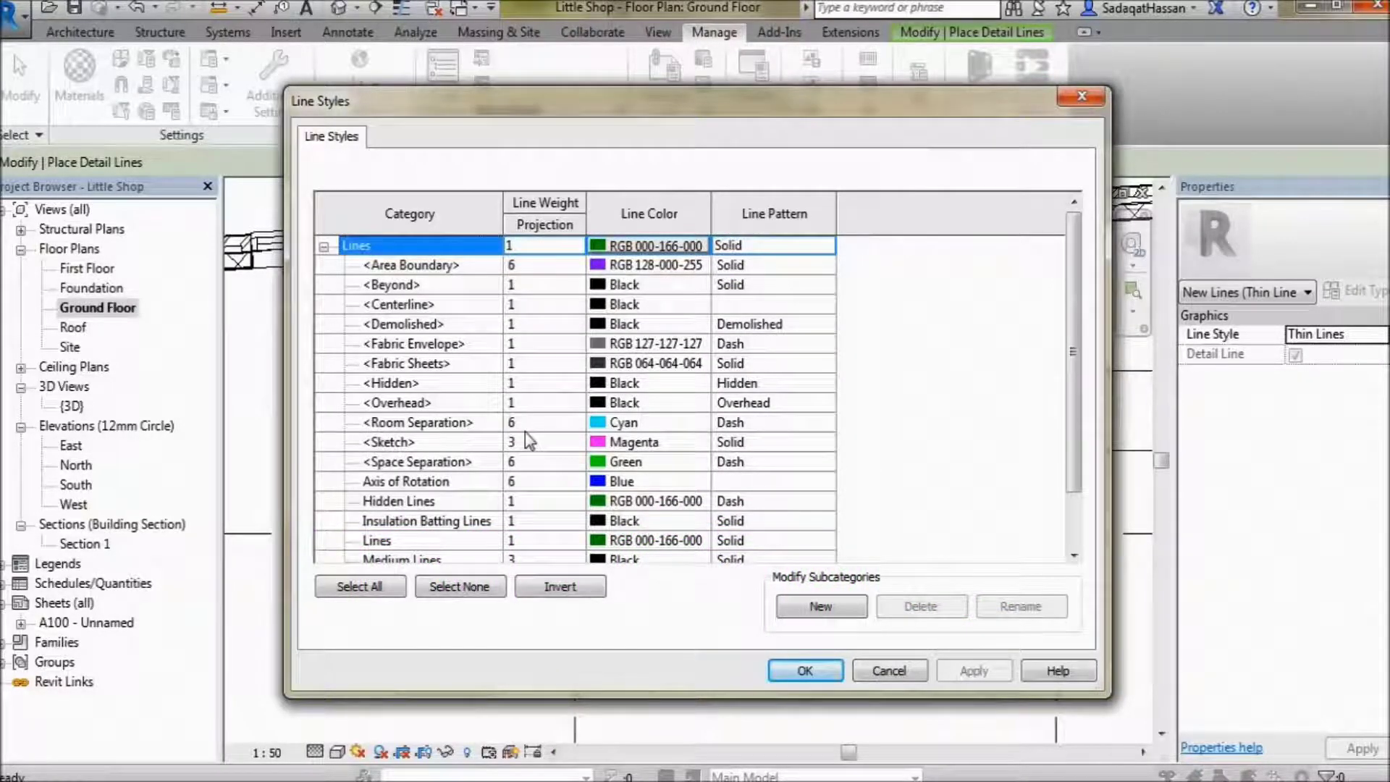
scroll(533, 428, "down", 1)
scroll(535, 431, "up", 1)
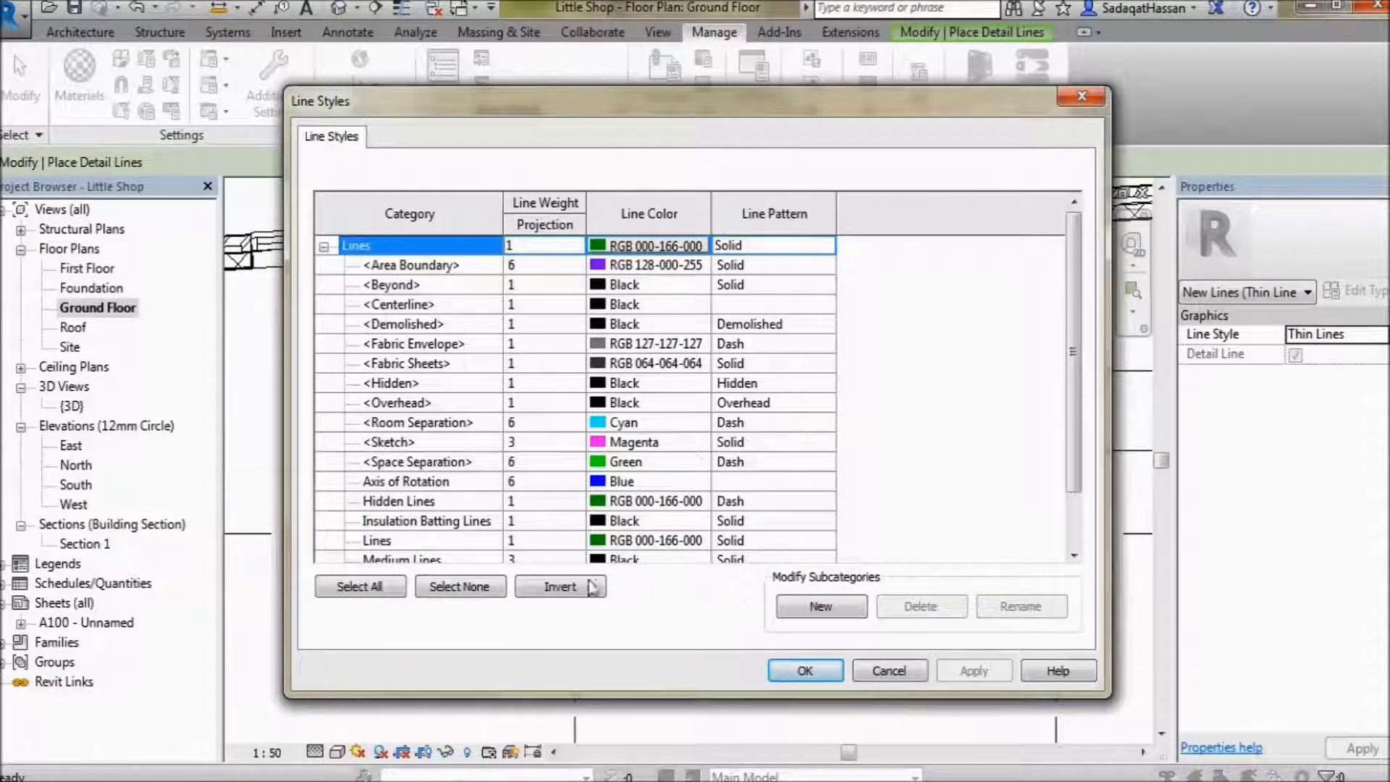
Create a new Lines subcategory named "The Flamboyant Dayash of PIYUNK".
left_click(811, 612)
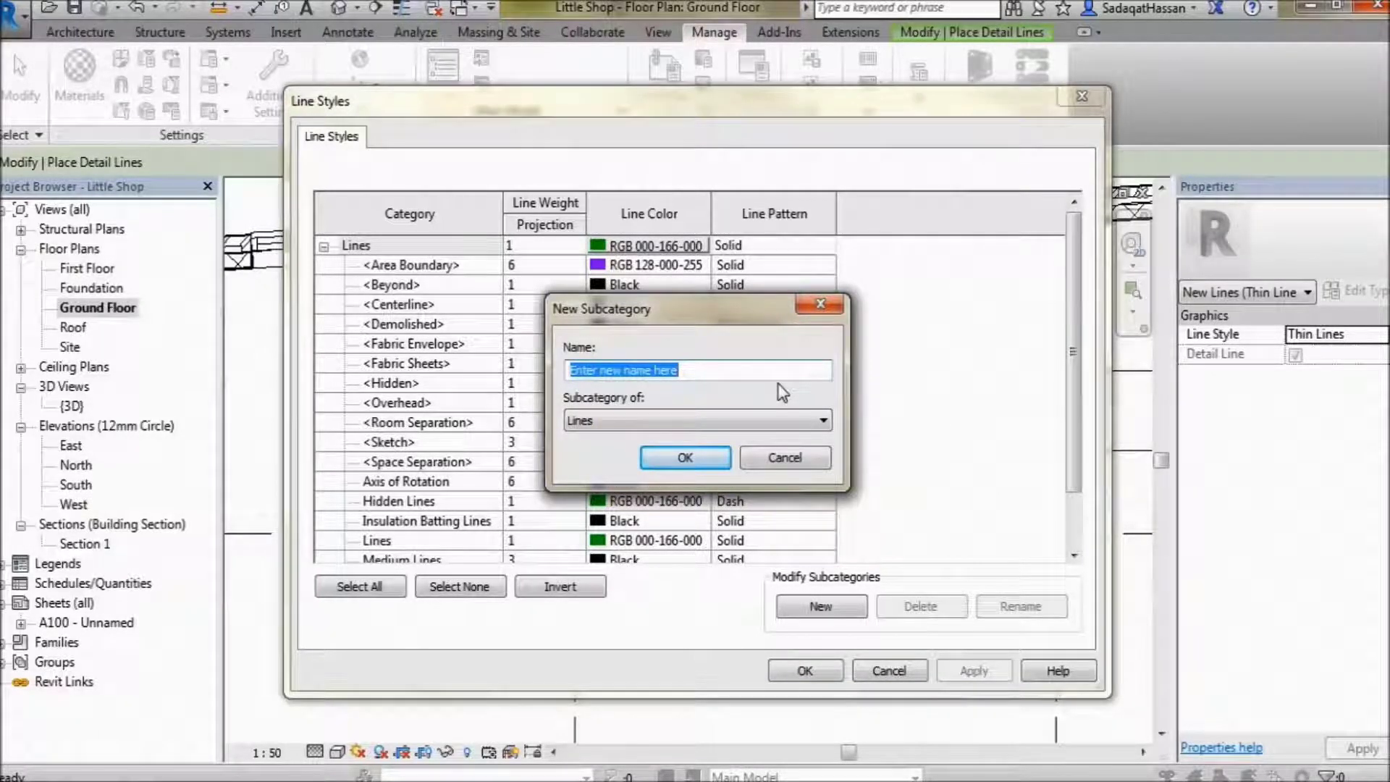
type("Th")
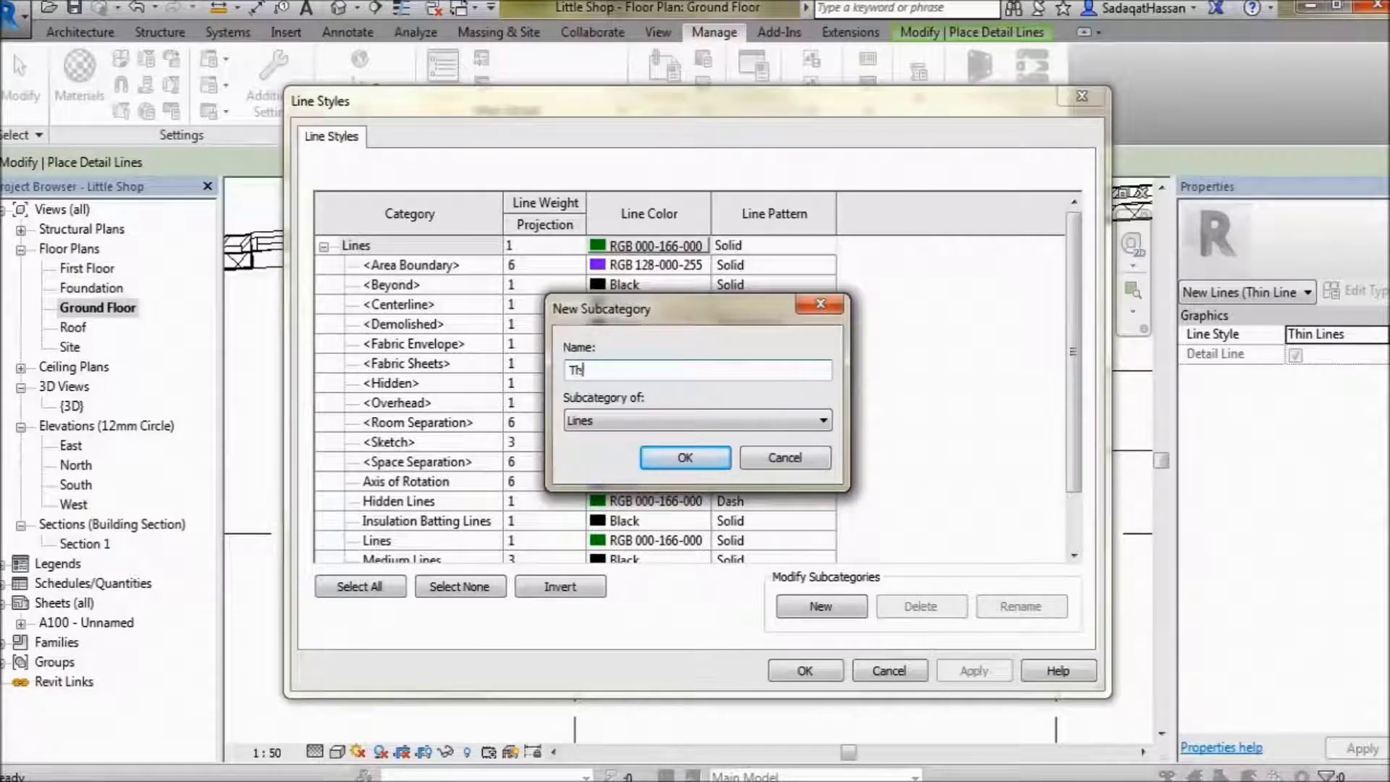
type("e Flamboyant Daa")
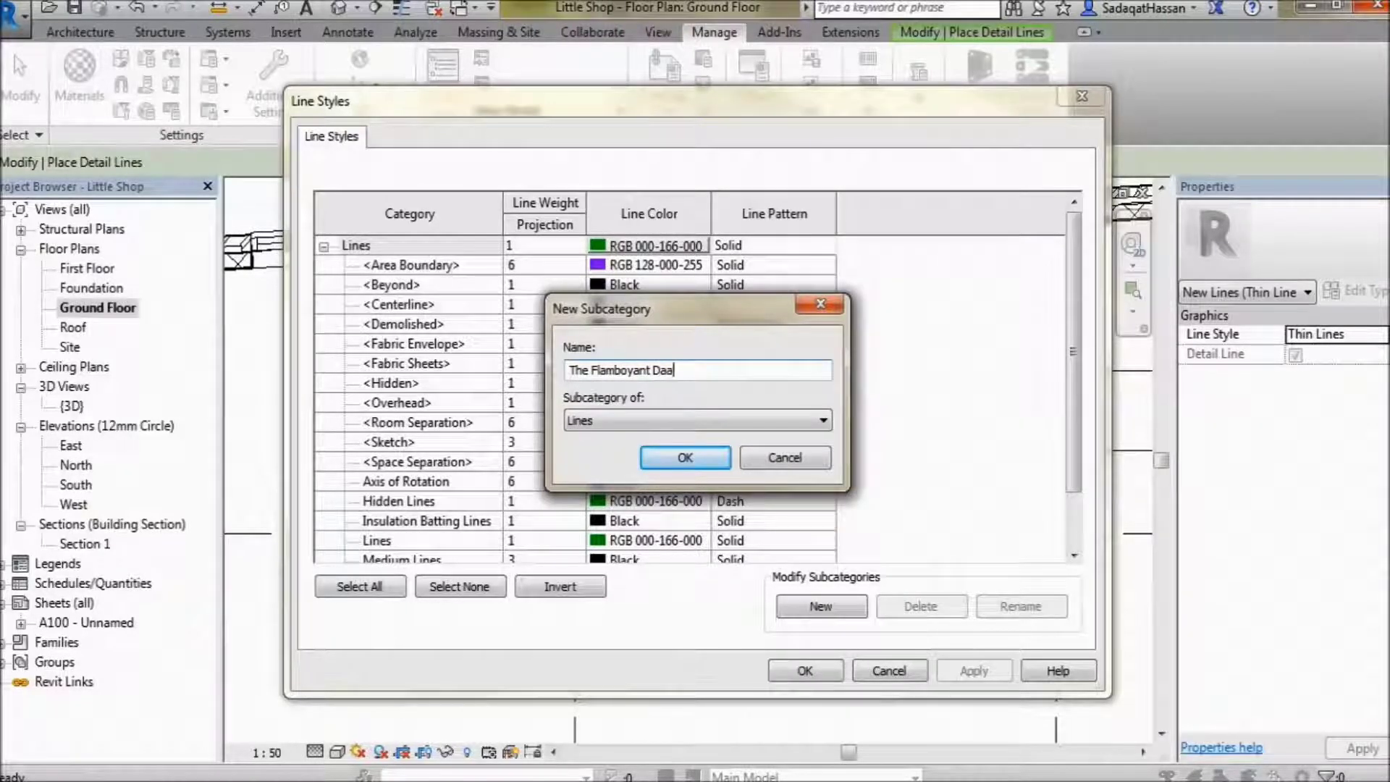
type("yal")
type("h of ")
type("PIYUNK")
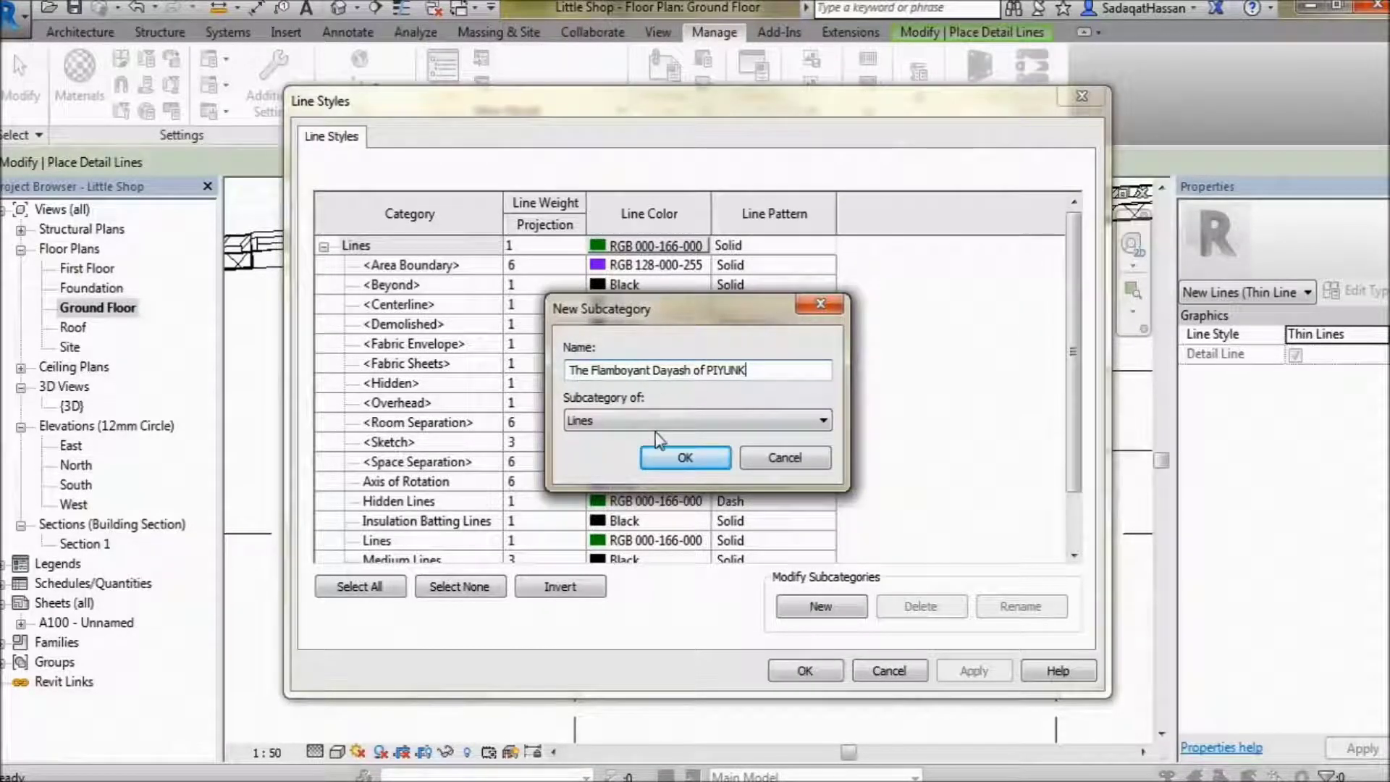
left_click(685, 458)
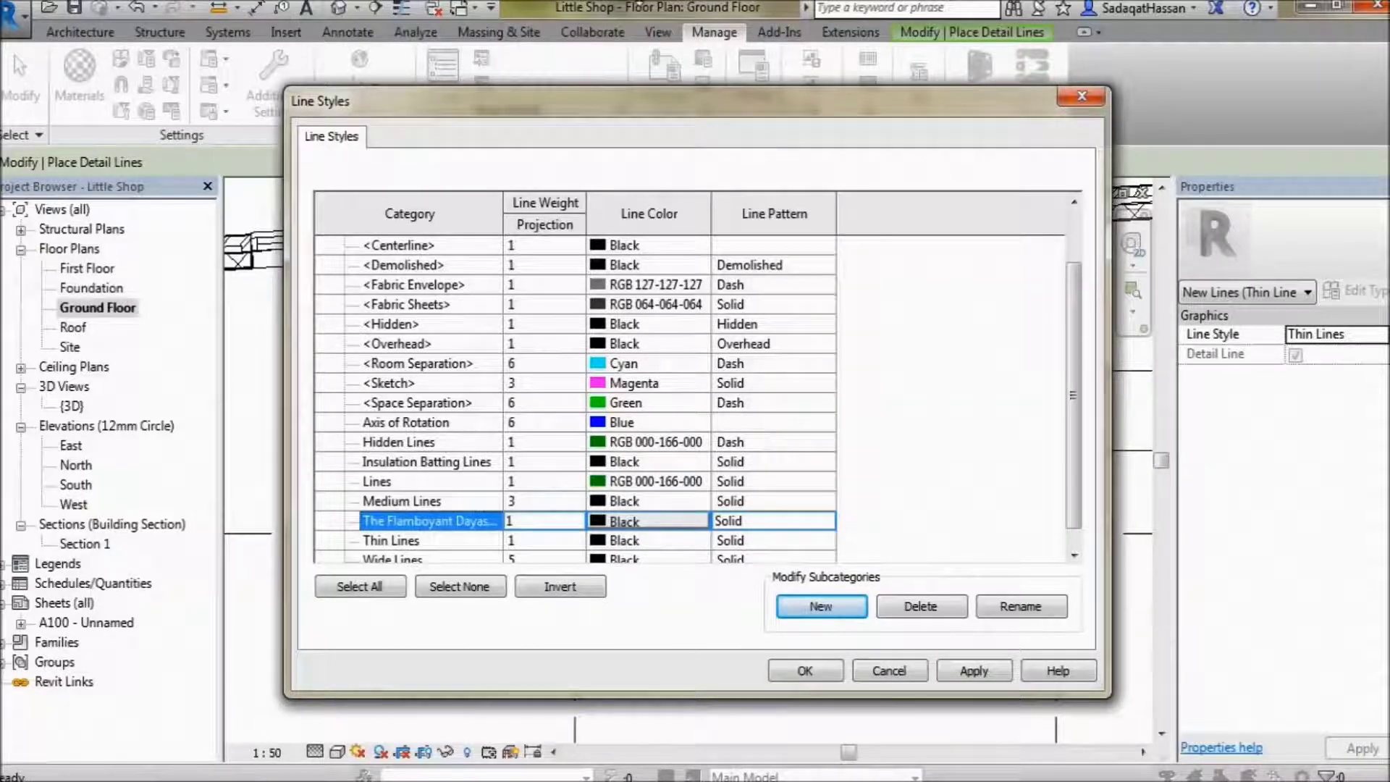
Set the projection line weight of the new Flamboyant line style to 3.
left_click(579, 528)
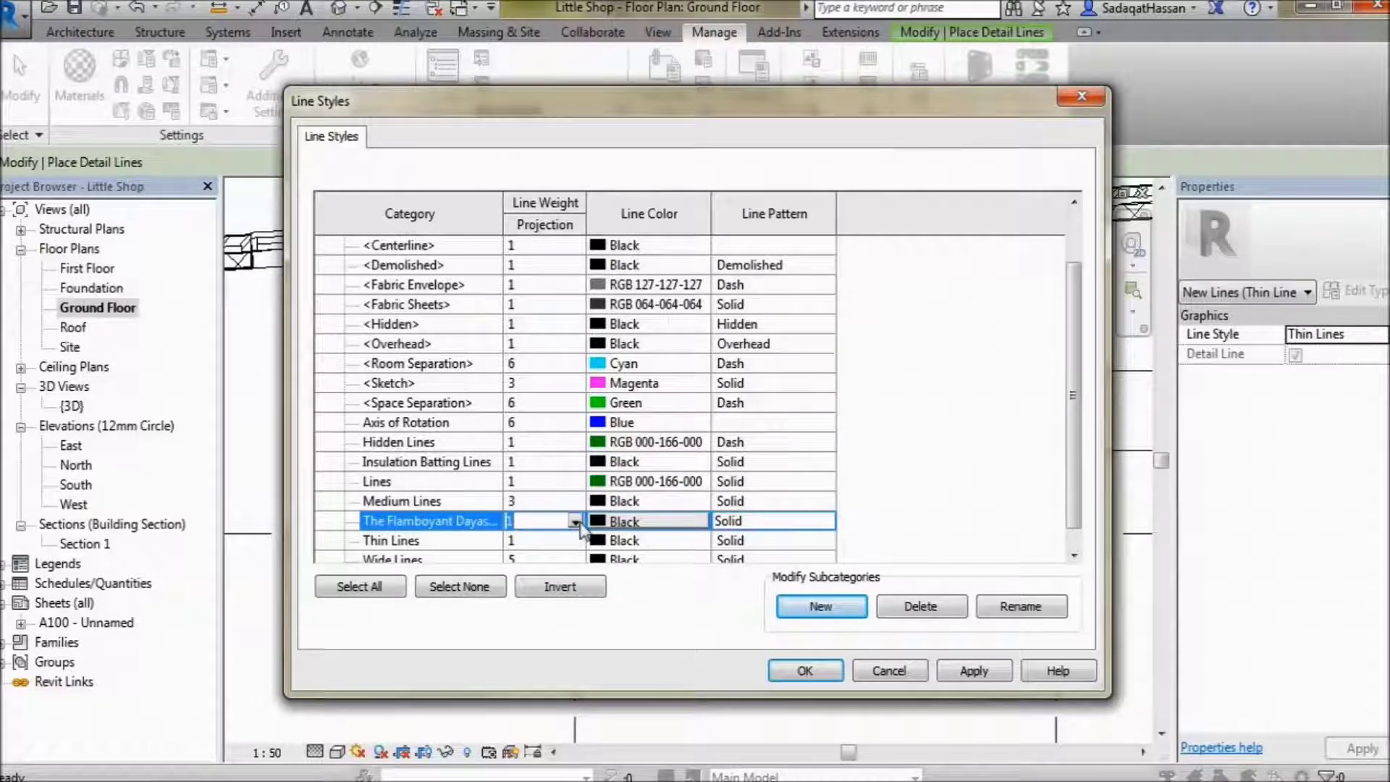
left_click(577, 523)
scroll(551, 593, "down", 2)
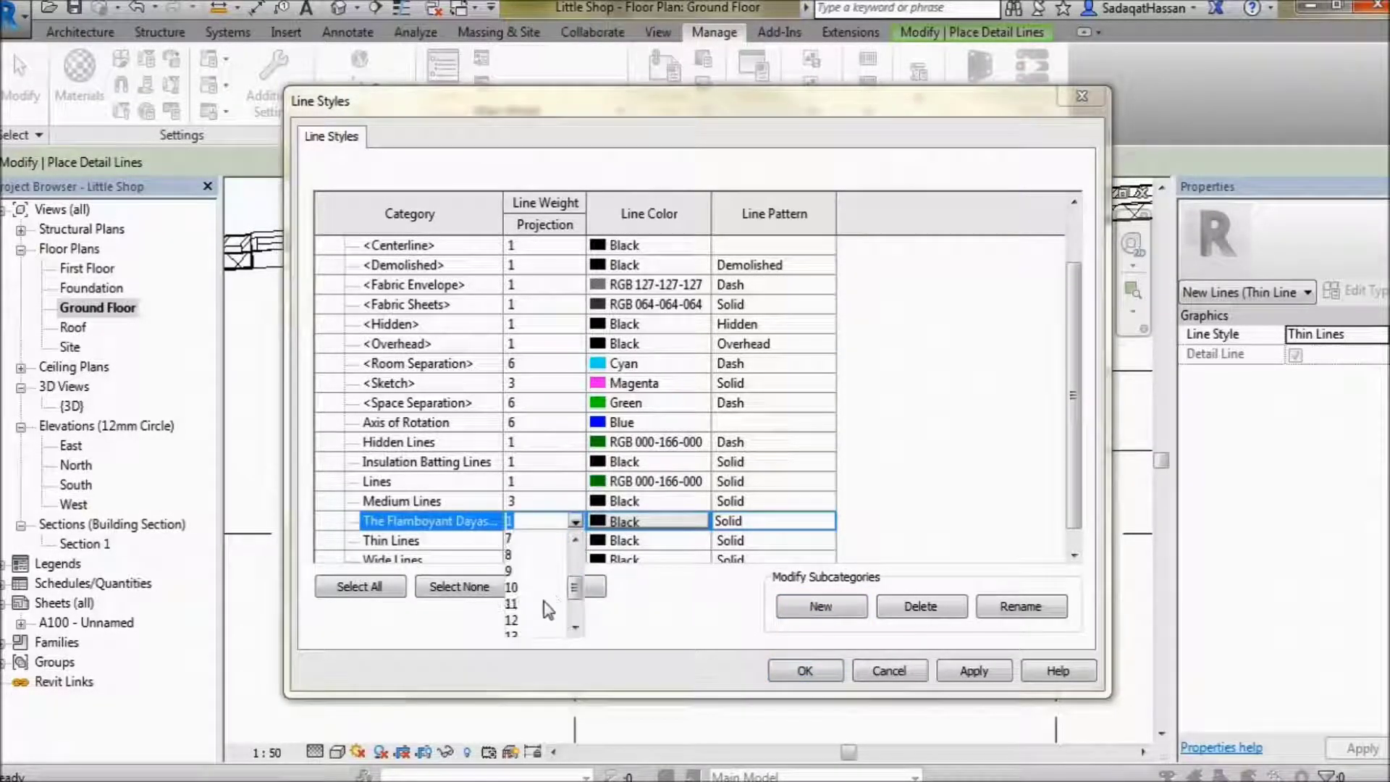
scroll(548, 608, "up", 2)
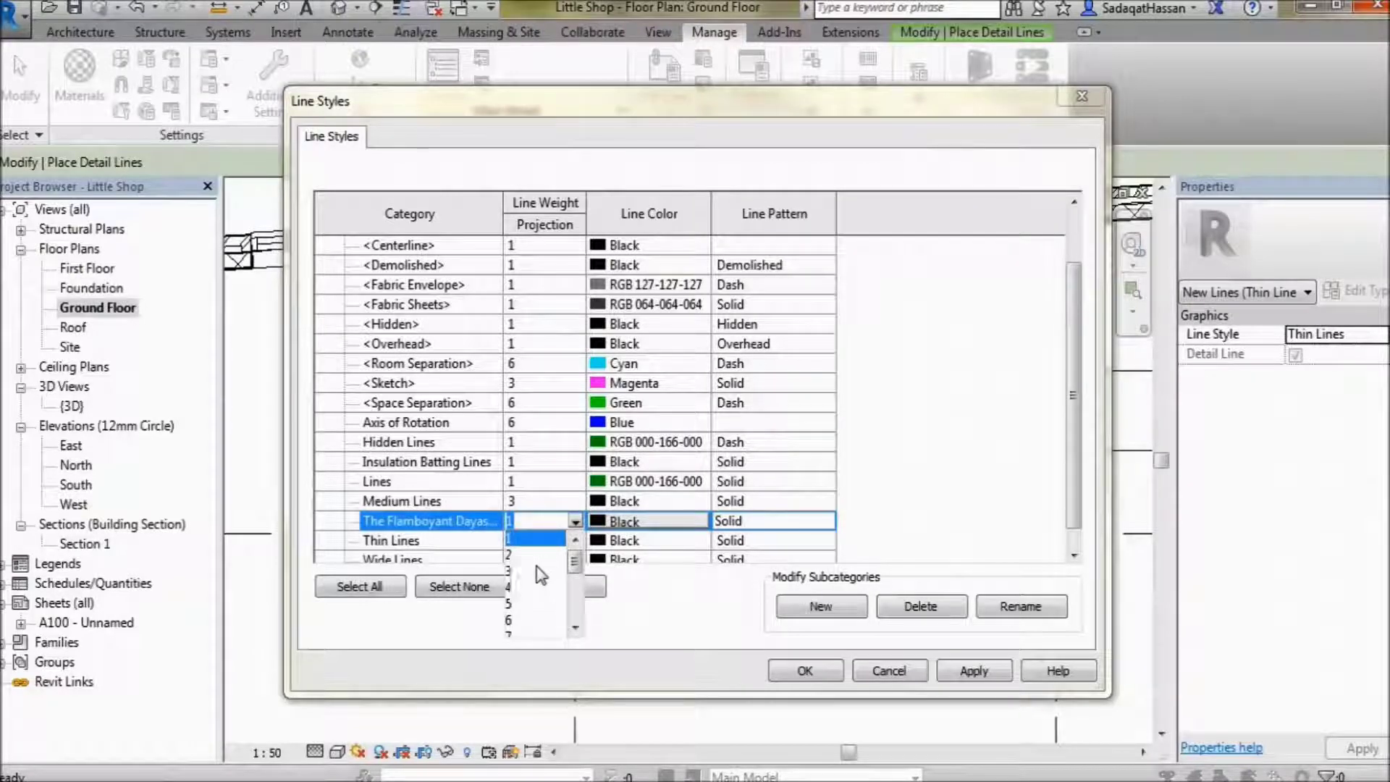
left_click(537, 571)
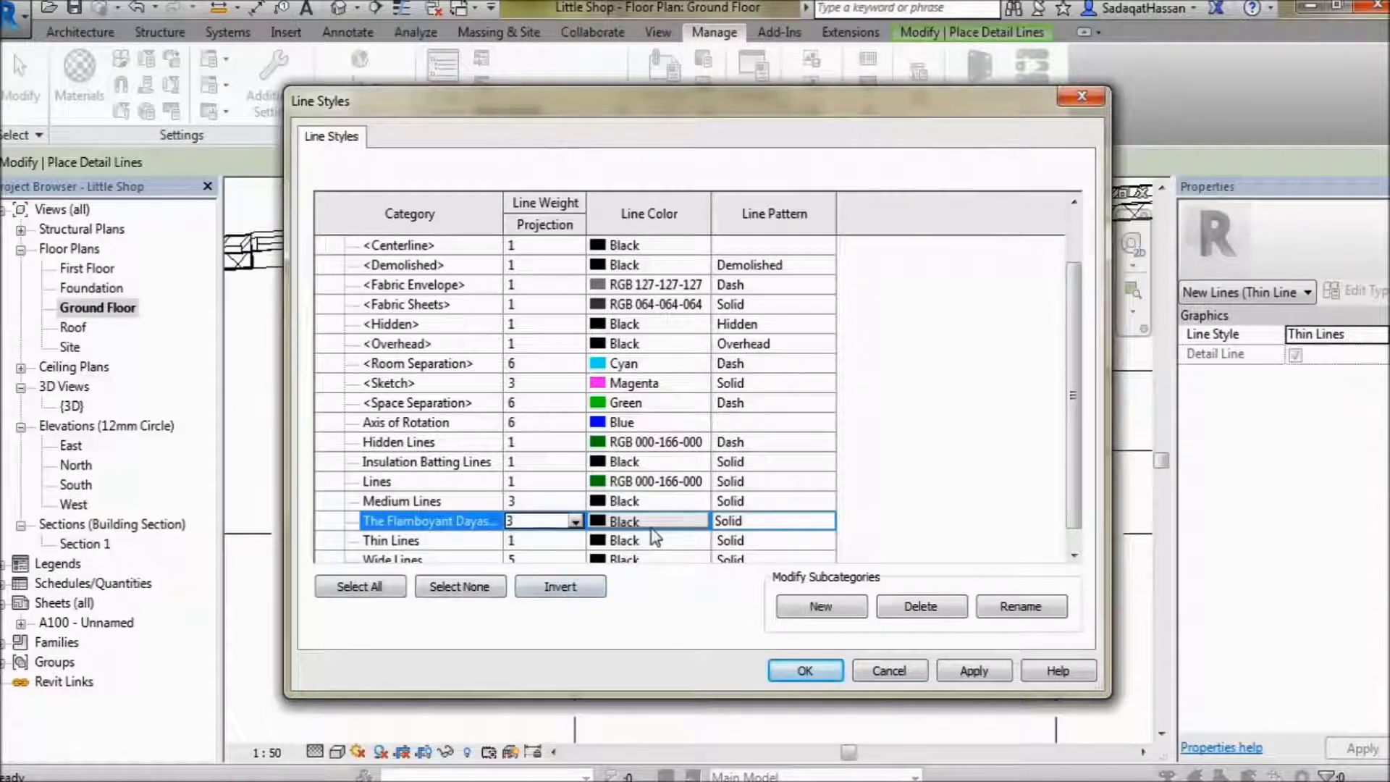
Give the new Flamboyant line style a Magenta color and the Dash line pattern, and accept the line style settings.
left_click(671, 520)
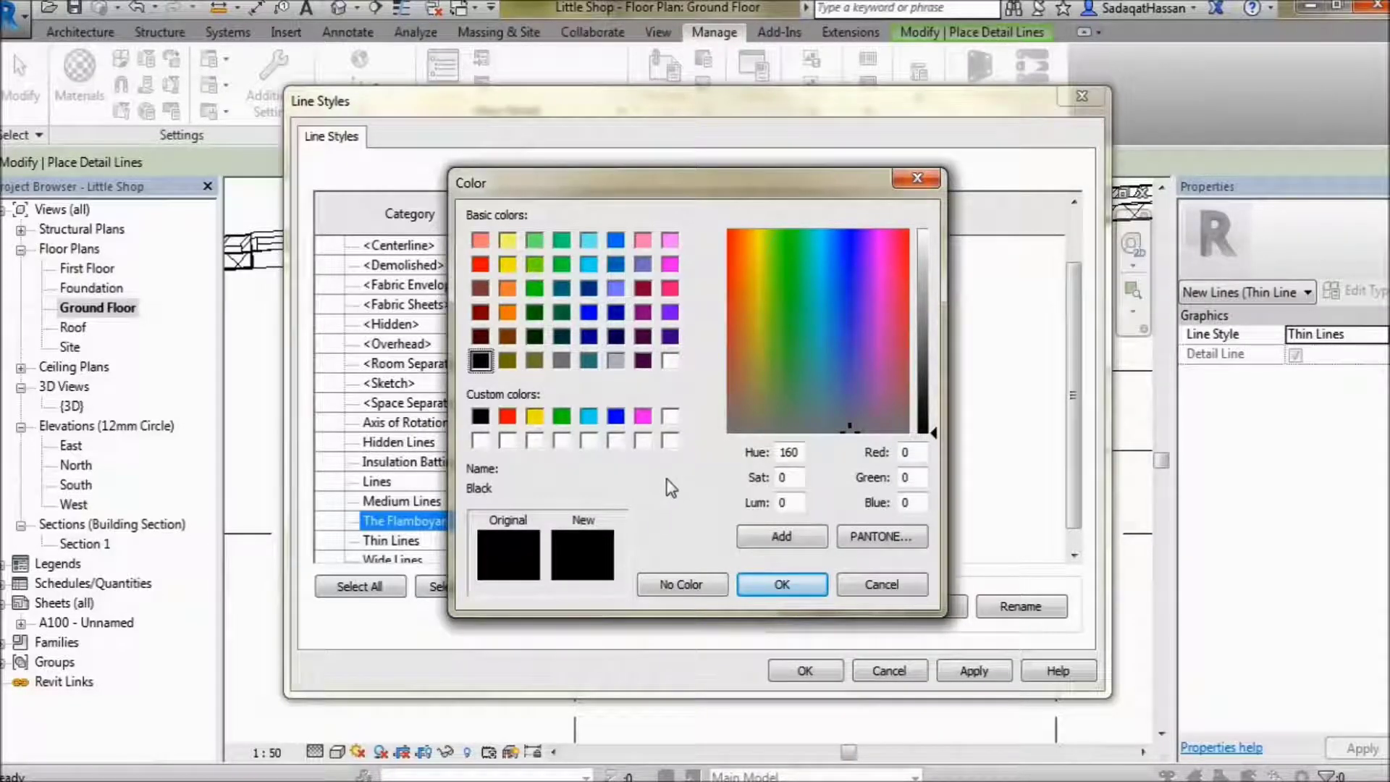
left_click(643, 418)
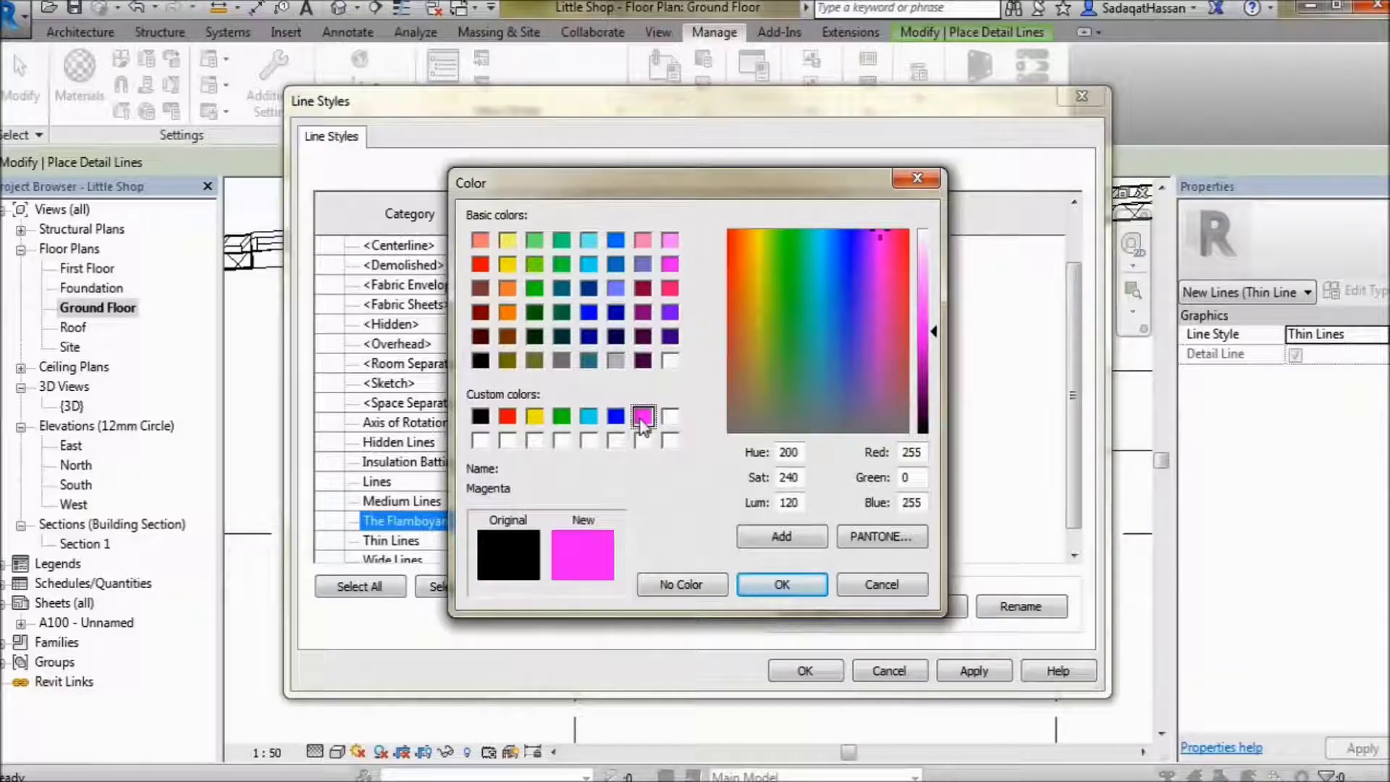
left_click(781, 586)
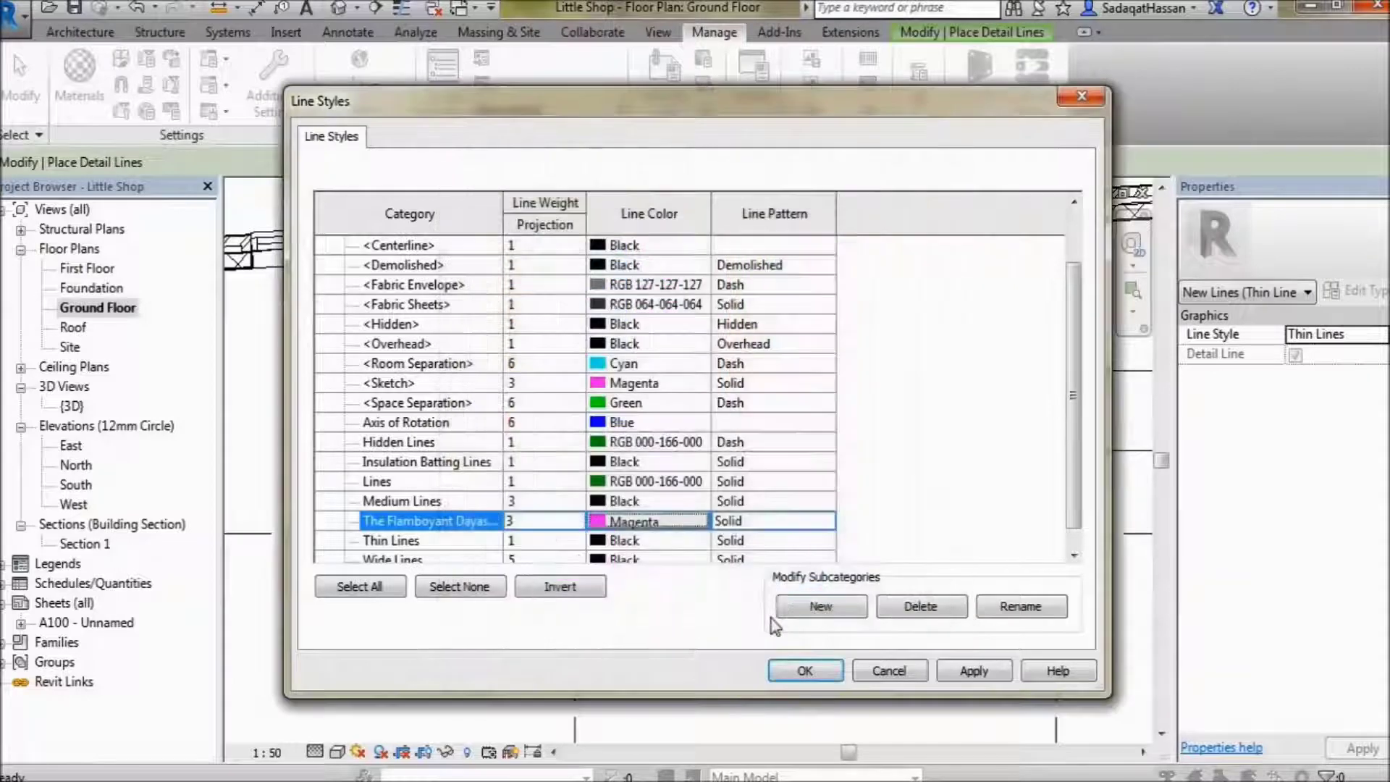
left_click(828, 524)
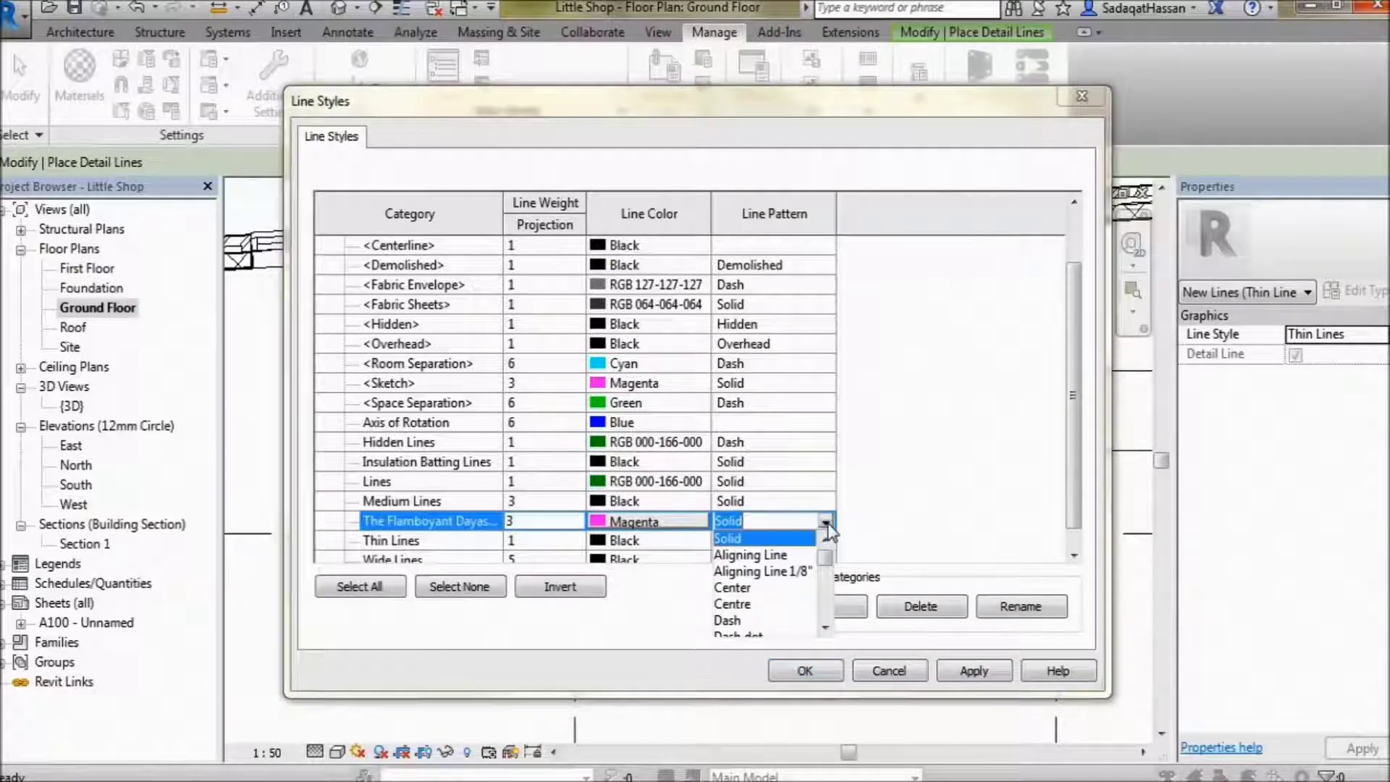
scroll(767, 579, "down", 1)
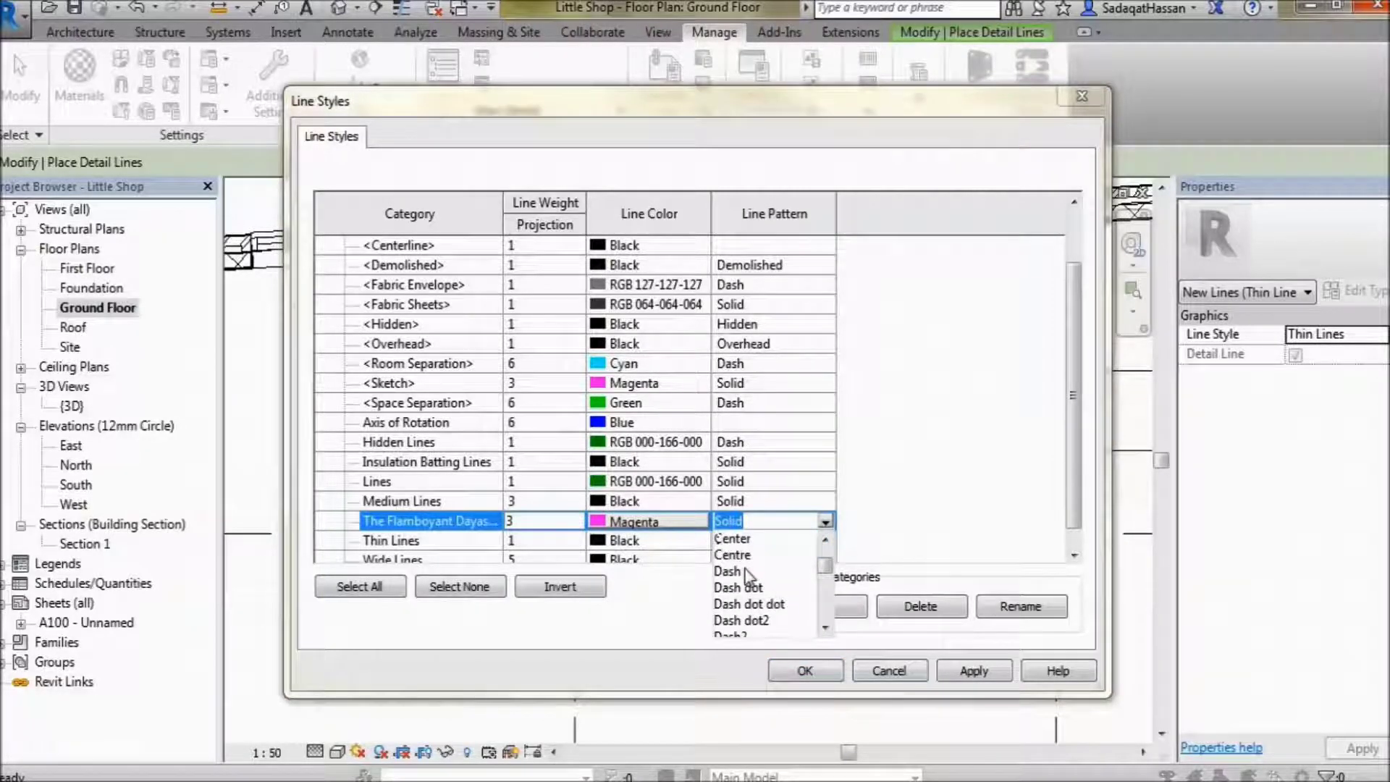
left_click(746, 572)
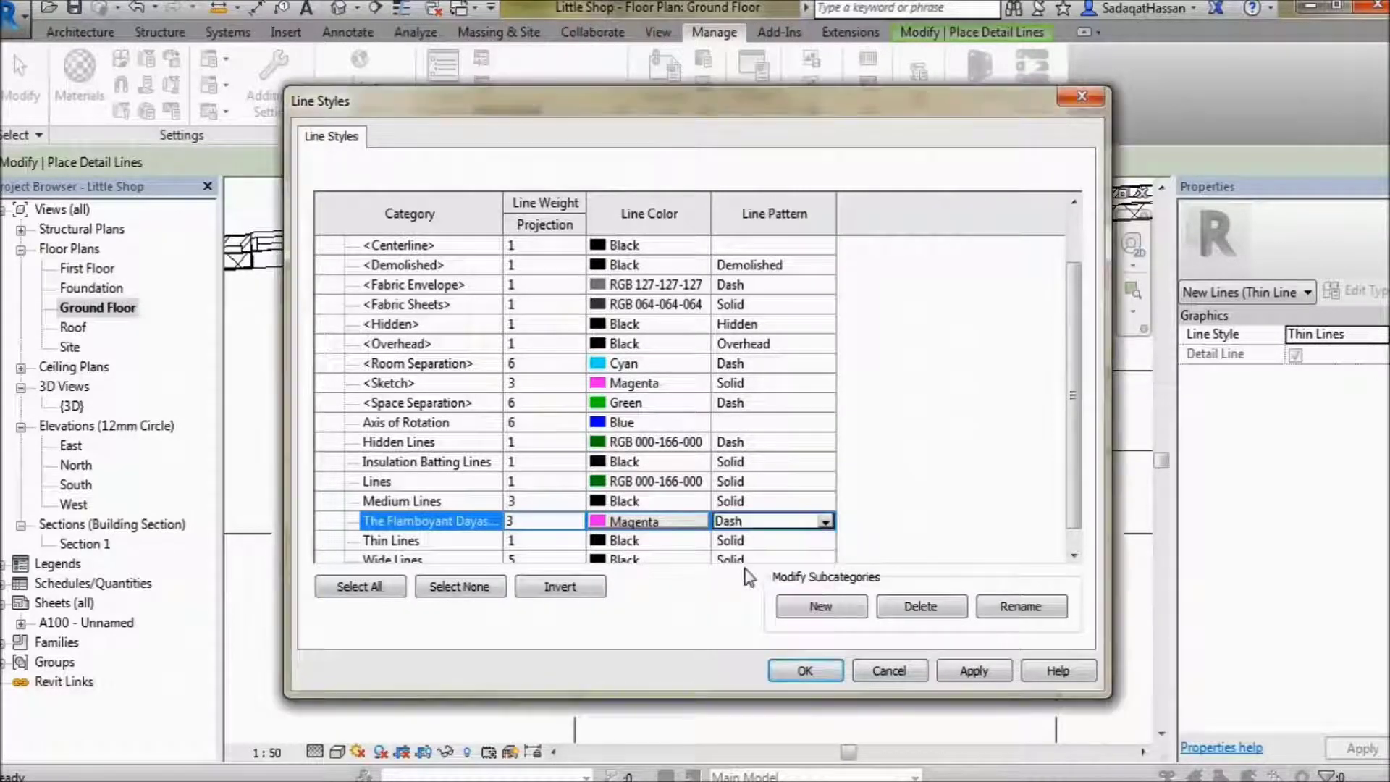
left_click(805, 672)
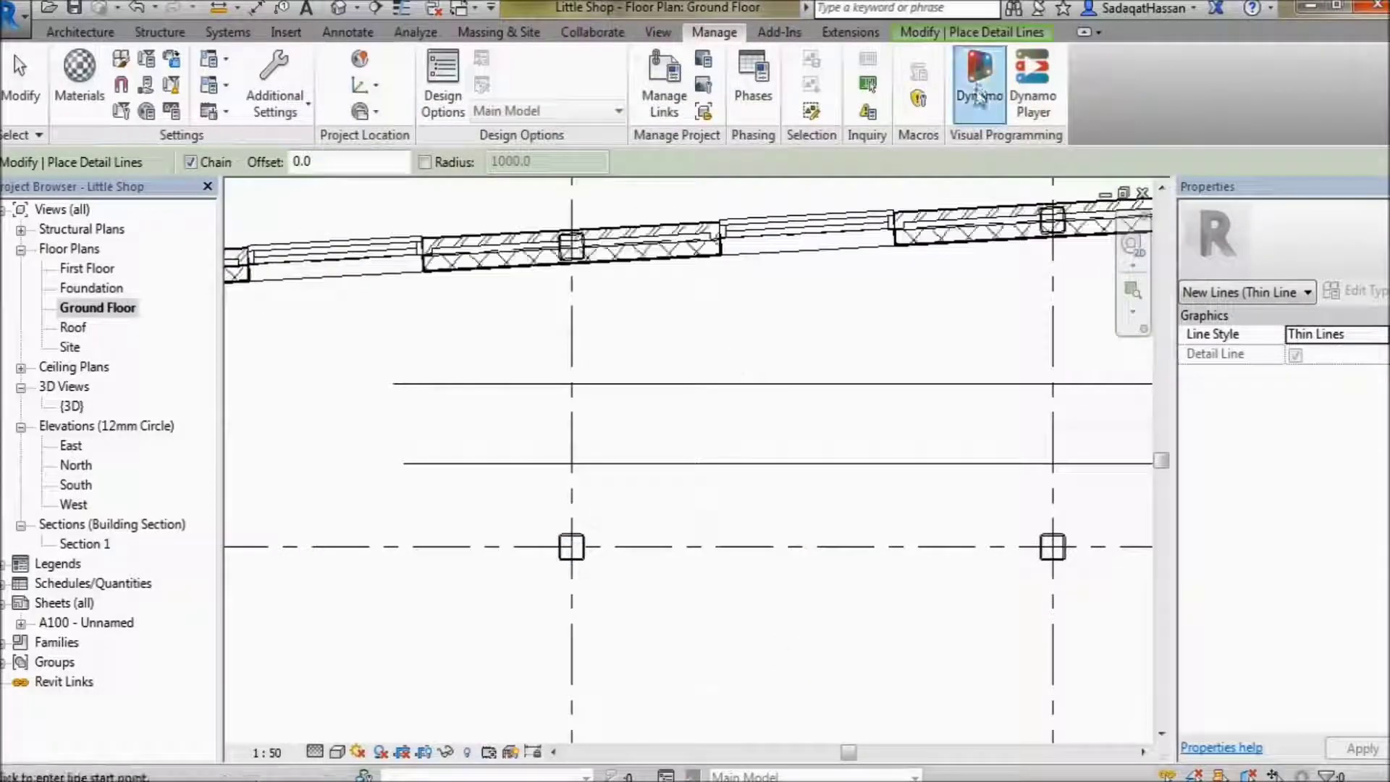
Draw a horizontal detail line in The Flamboyant Dayash of PIYUNK style, below the two thin lines and just above the grid line.
left_click(979, 33)
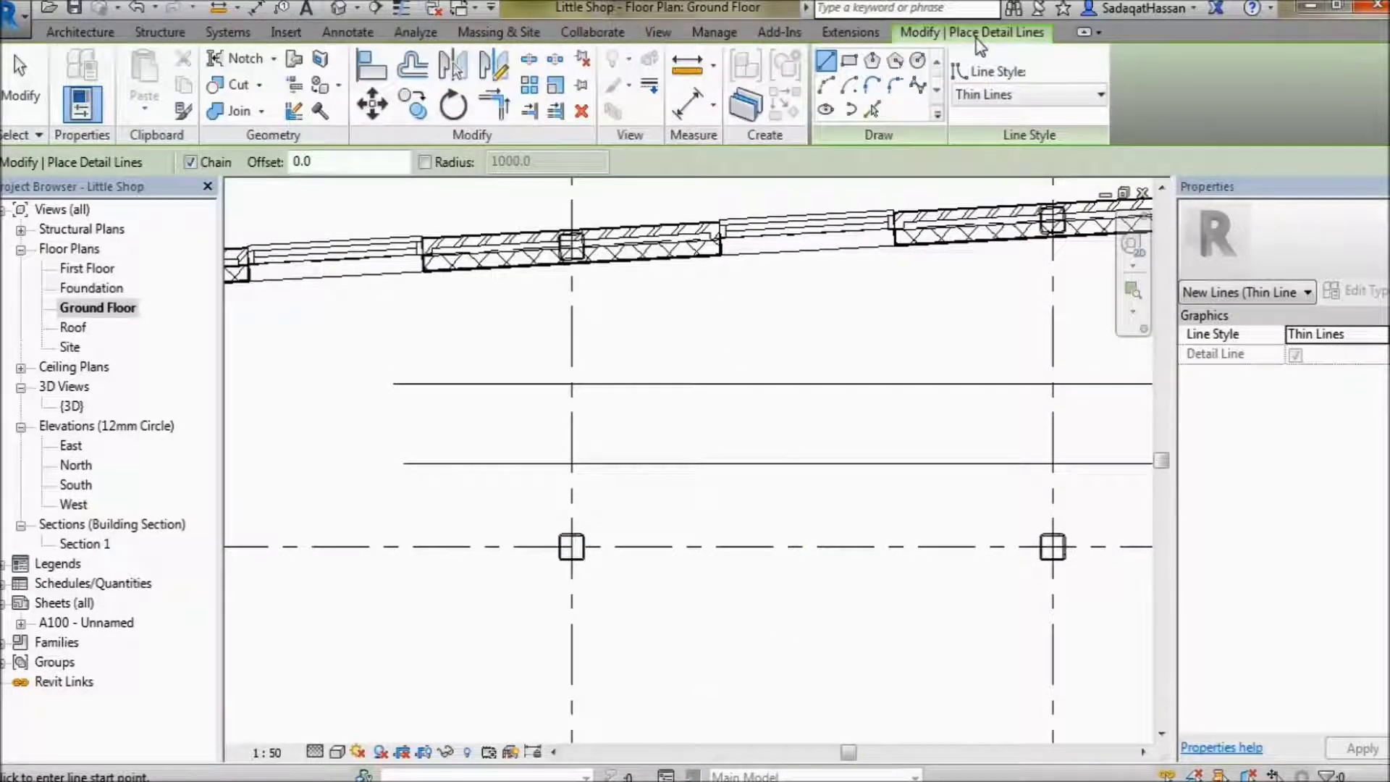
left_click(1005, 97)
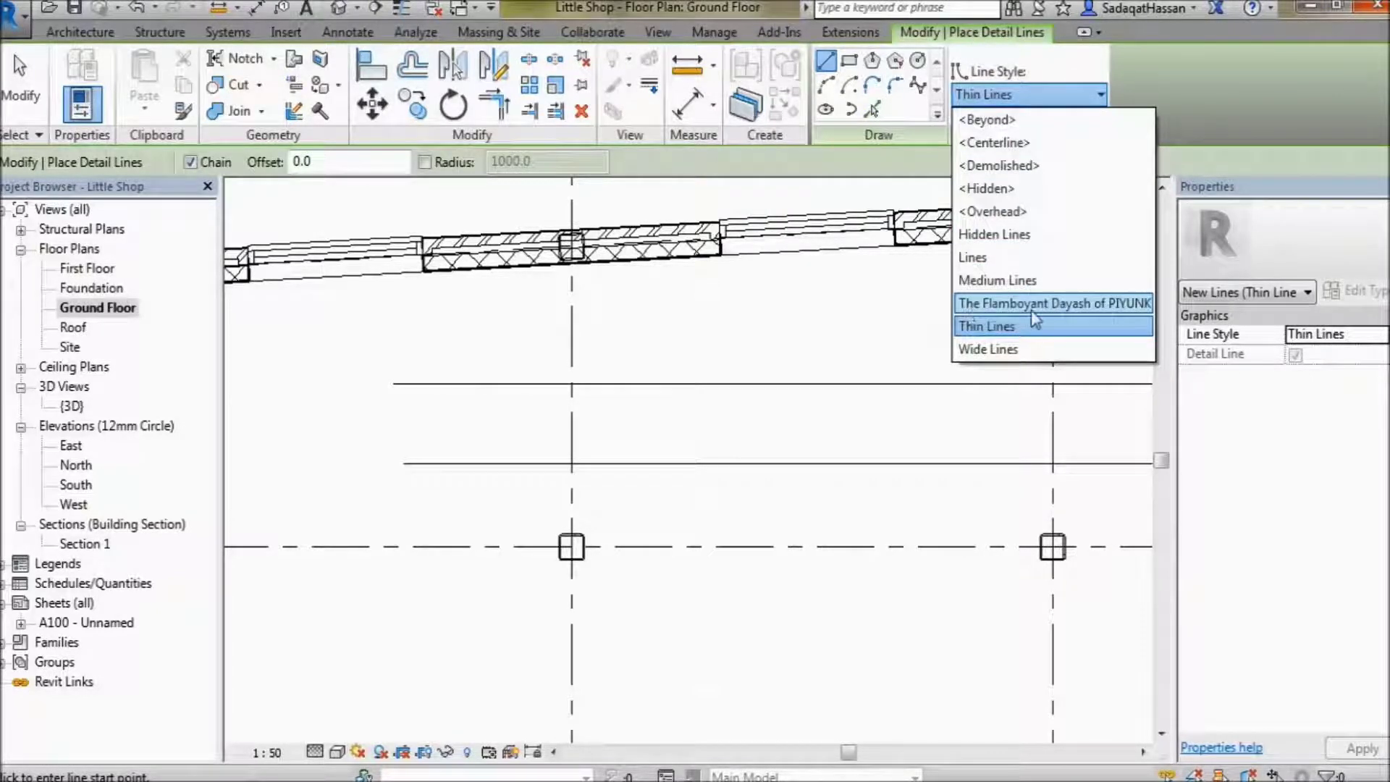
left_click(1083, 302)
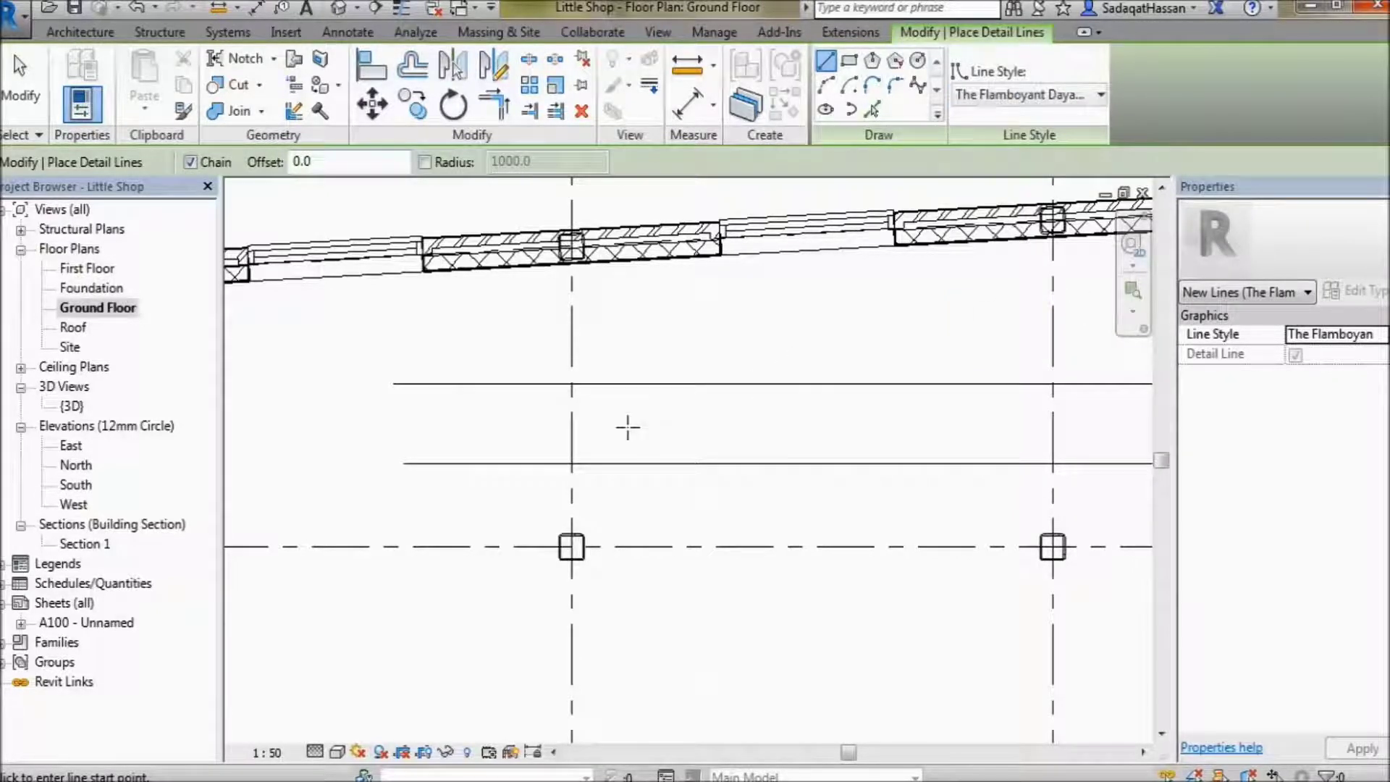
left_click(666, 464)
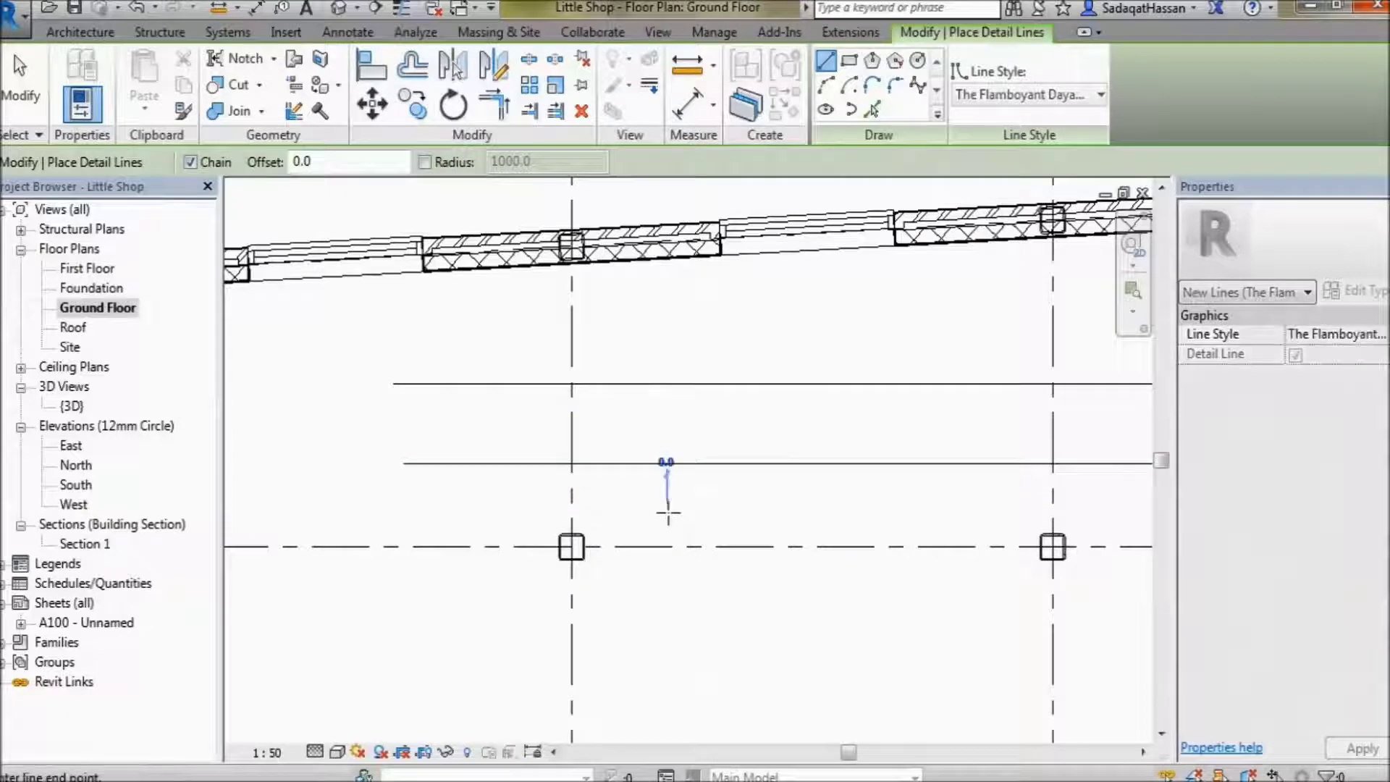
left_click(975, 513)
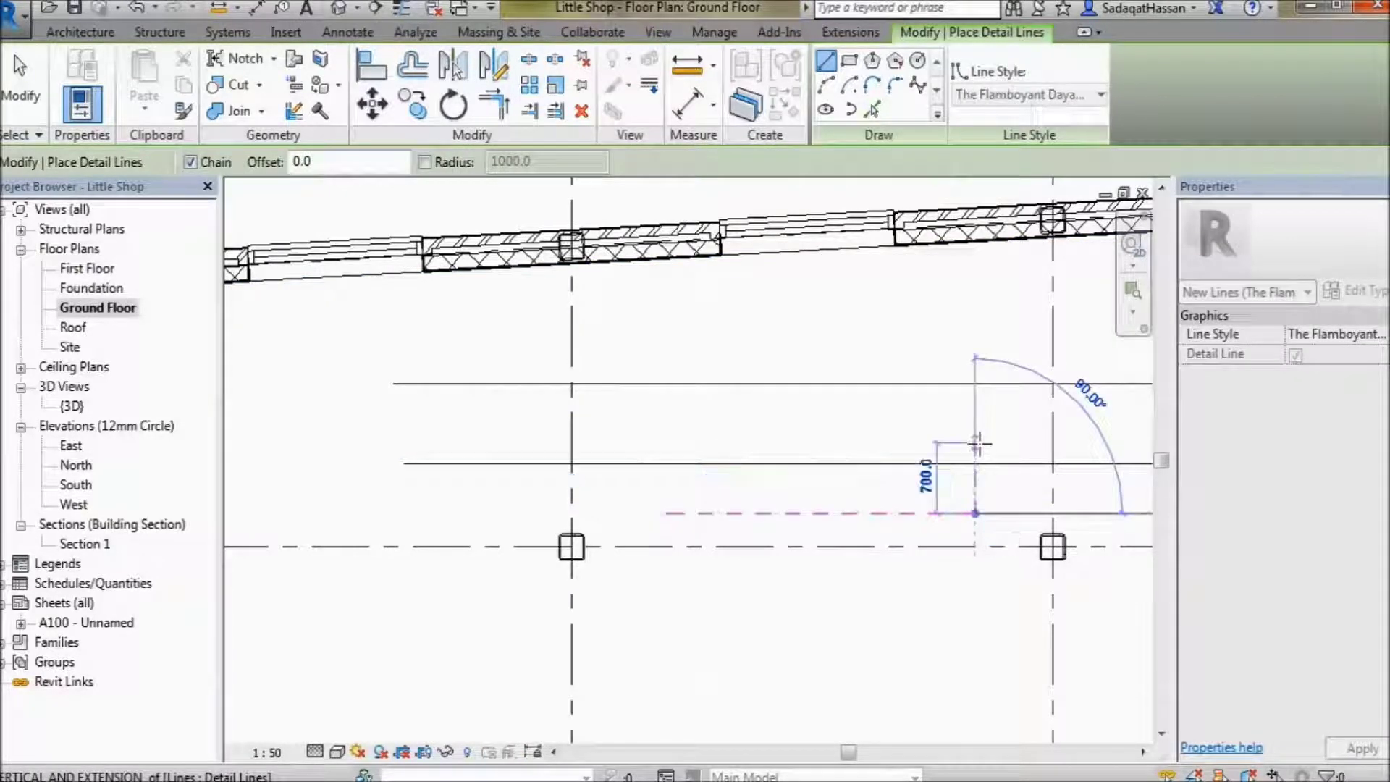
Complete a closed 3200 mm long rectangle above the magenta dashed line, adding its two short sides and upper side as chained detail lines.
scroll(979, 444, "up", 5)
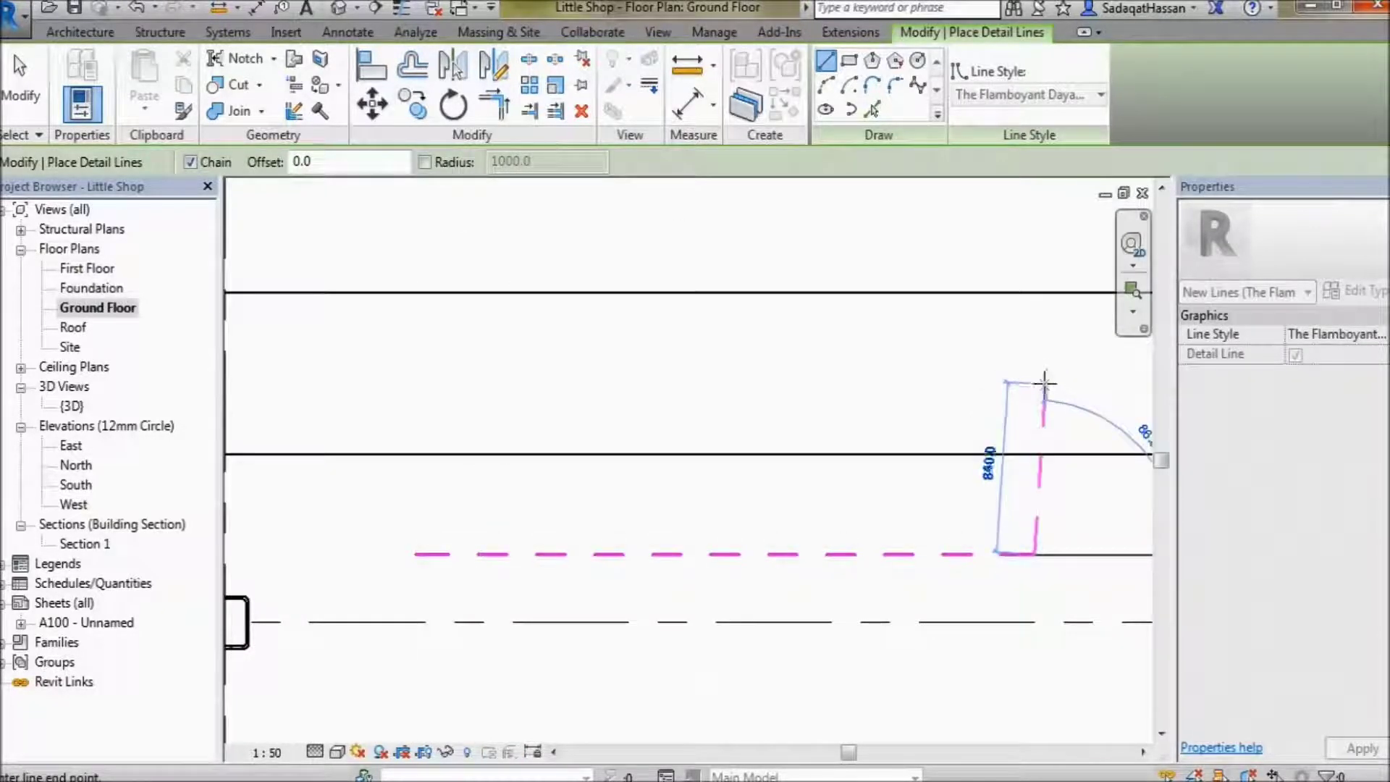
left_click(1034, 372)
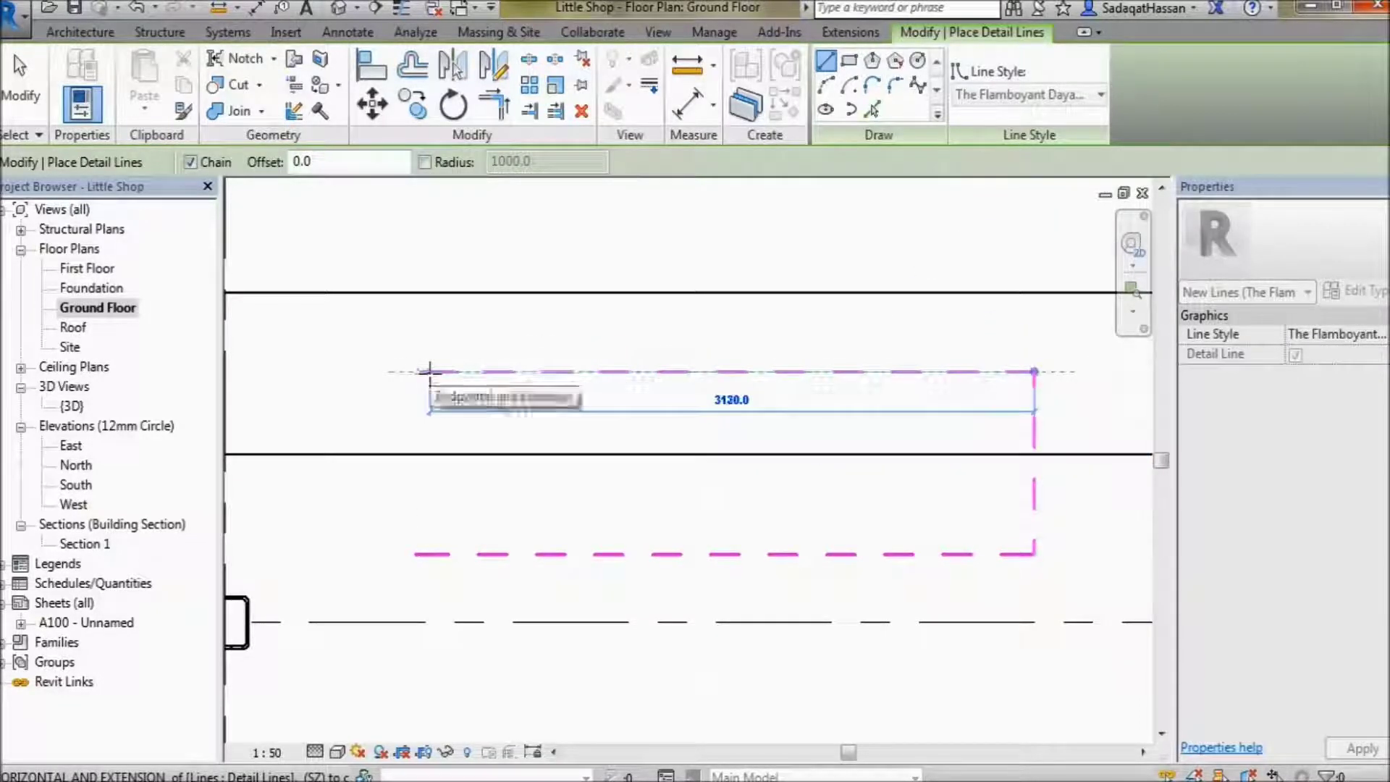
left_click(415, 372)
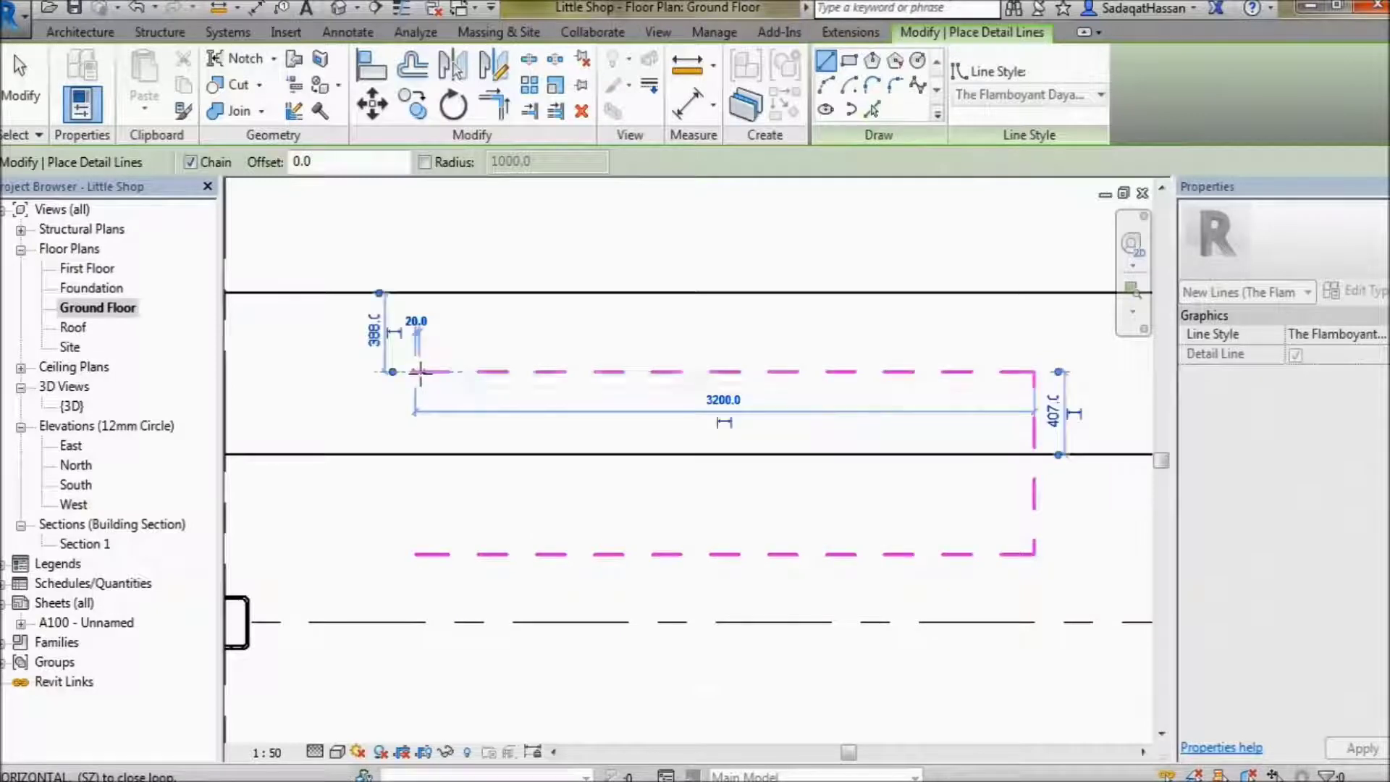
left_click(416, 553)
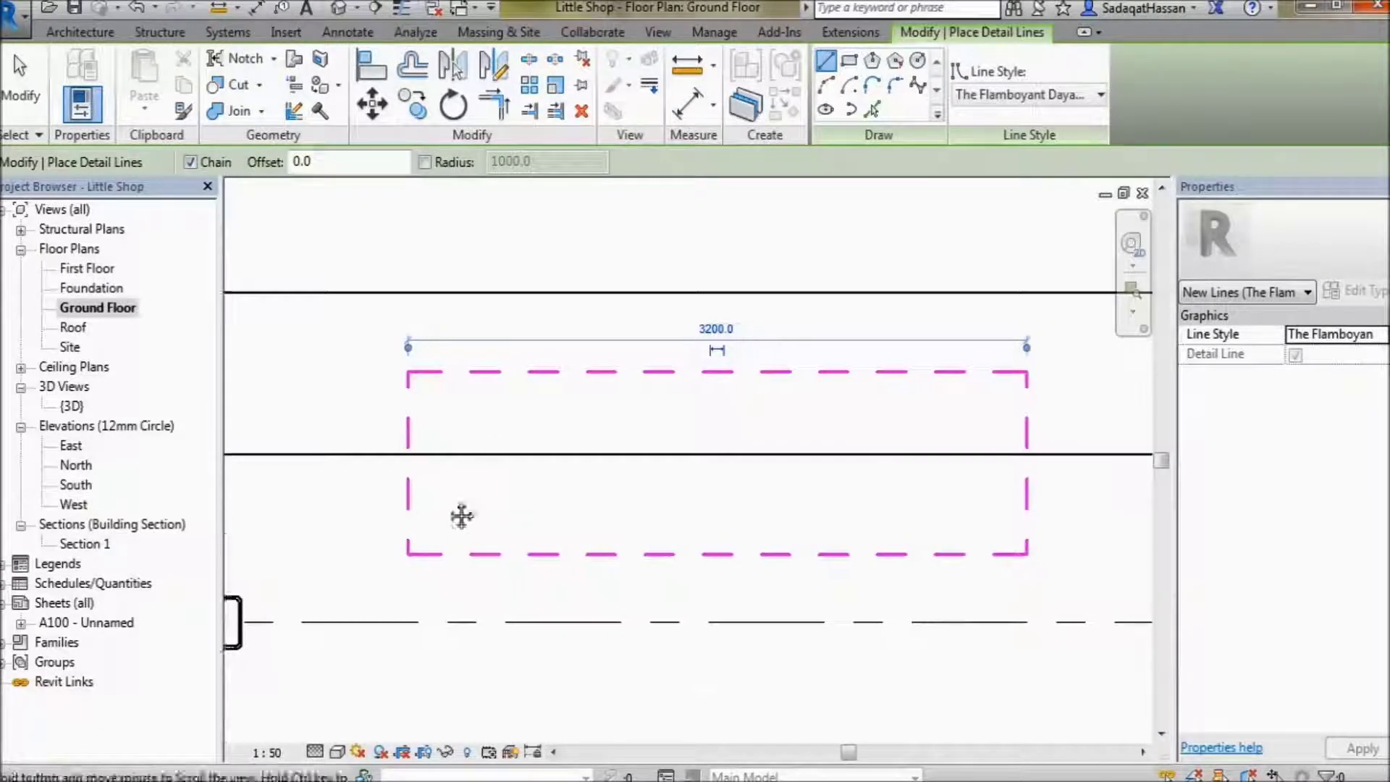
Draw a diagonal detail line from the rectangle's lower-left corner to its upper-right corner, and end line placement.
middle_click_drag(475, 518, 451, 510)
left_click(391, 546)
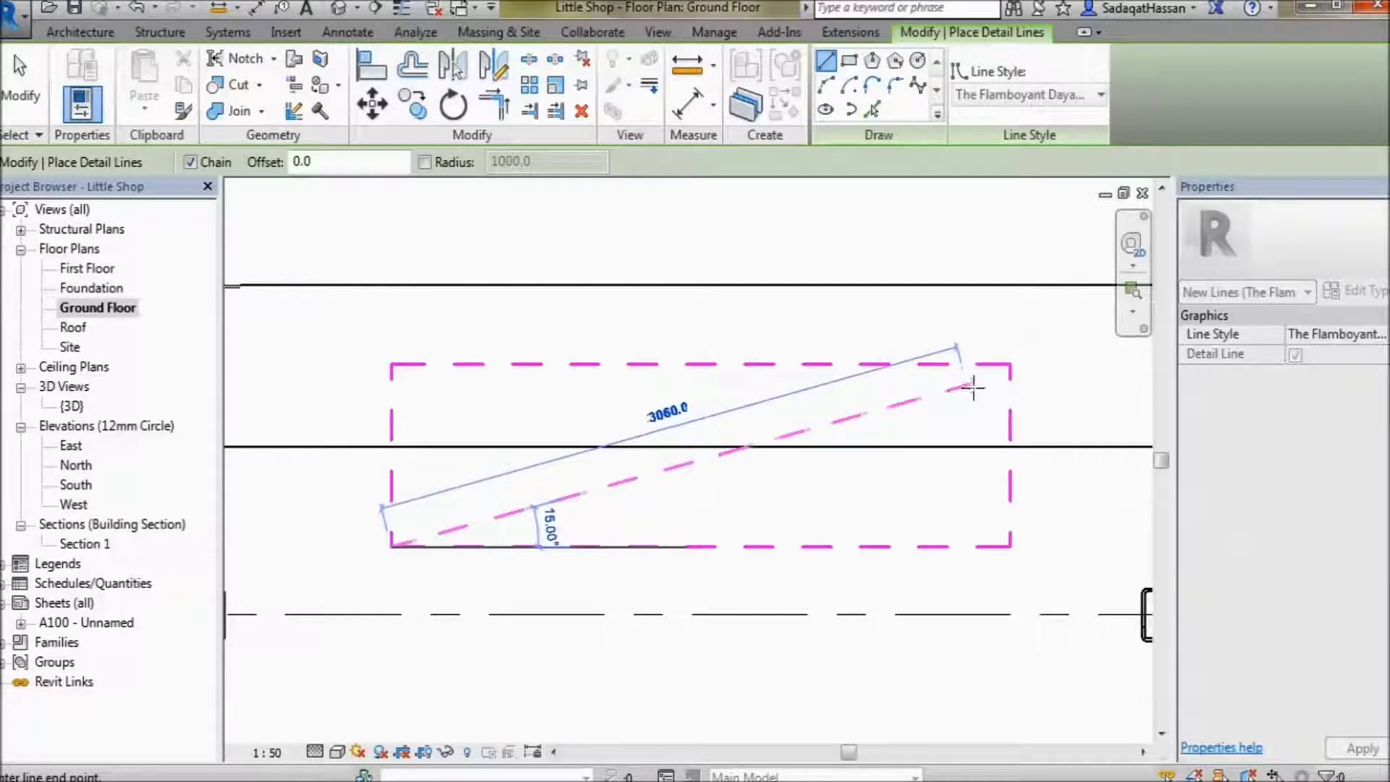
middle_click_drag(934, 398, 956, 393)
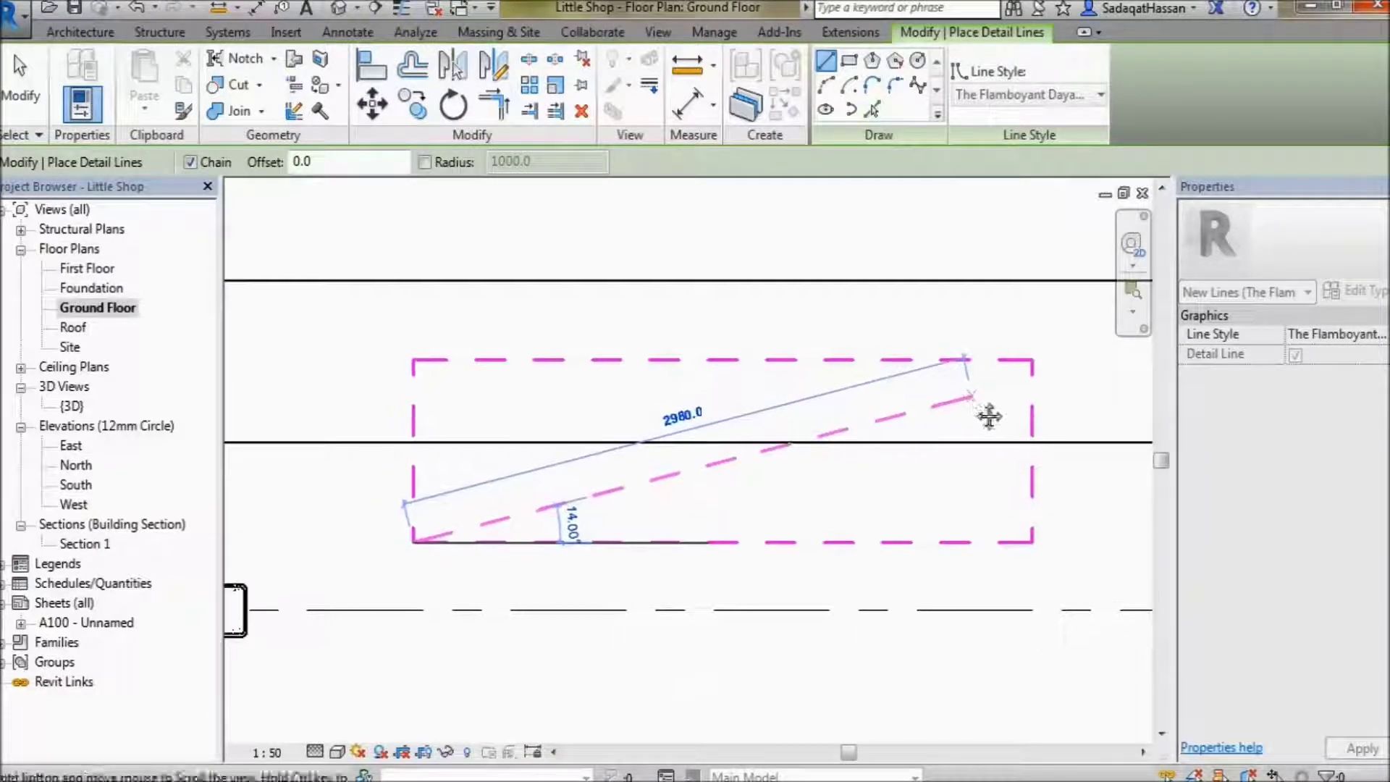
left_click(1031, 359)
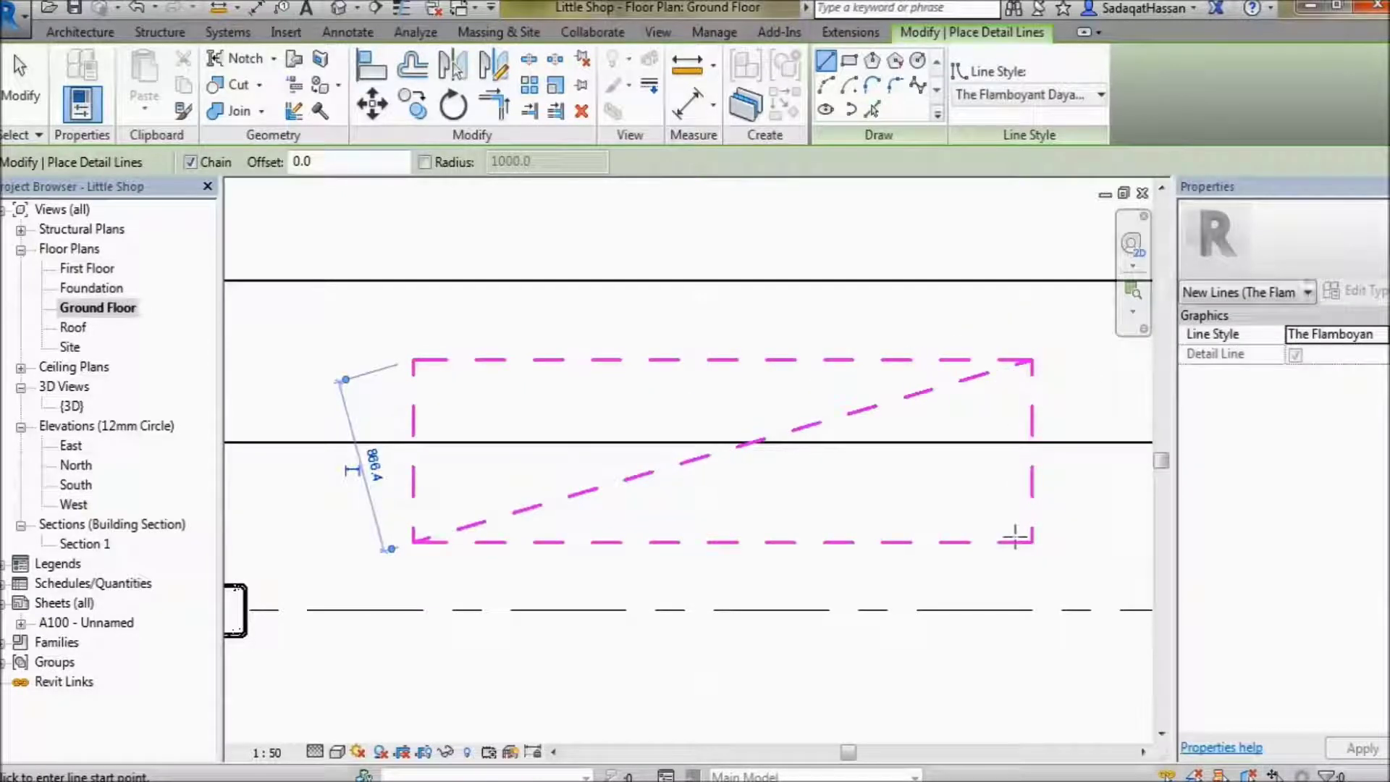
key("Escape")
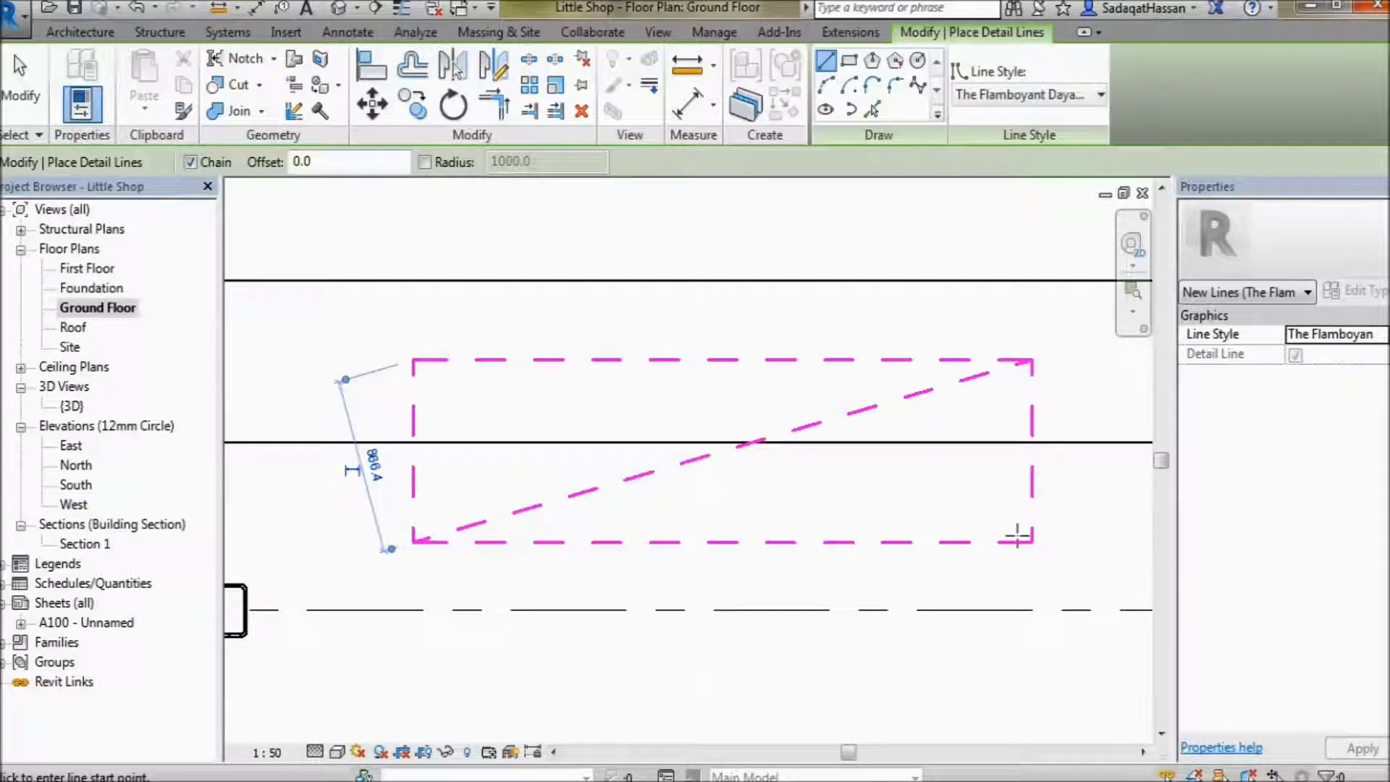
mouse_move(533, 780)
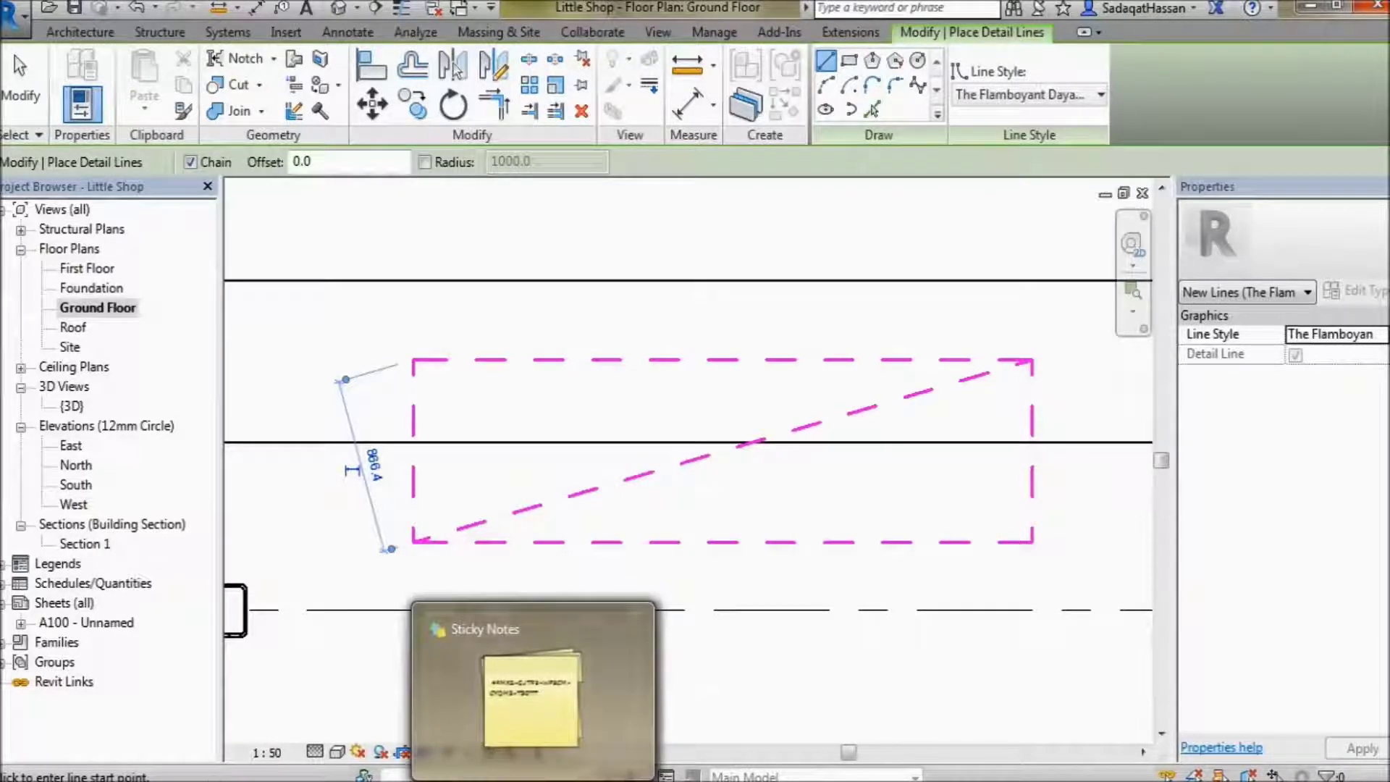
middle_click_drag(756, 535, 724, 566)
key("Escape")
key("Escape")
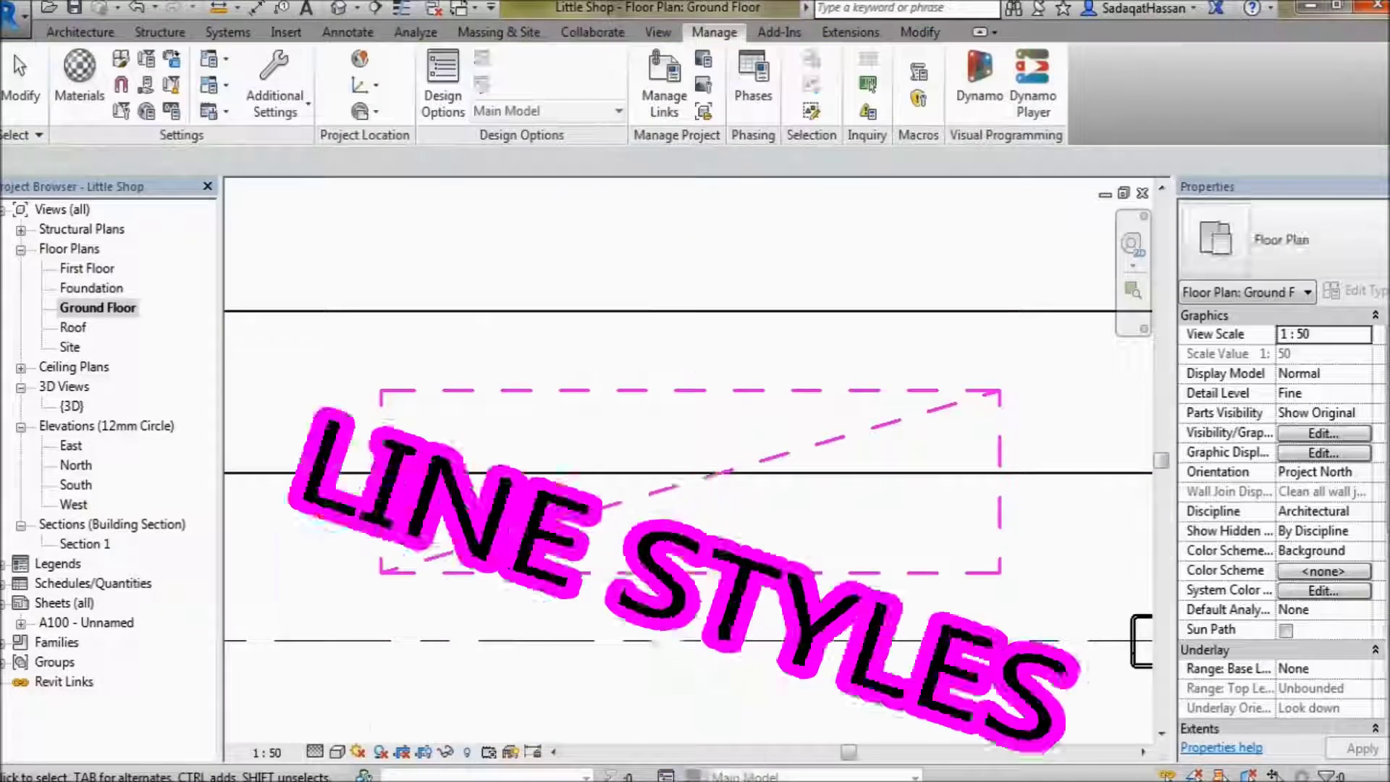
scroll(708, 605, "down", 2)
scroll(768, 520, "up", 2)
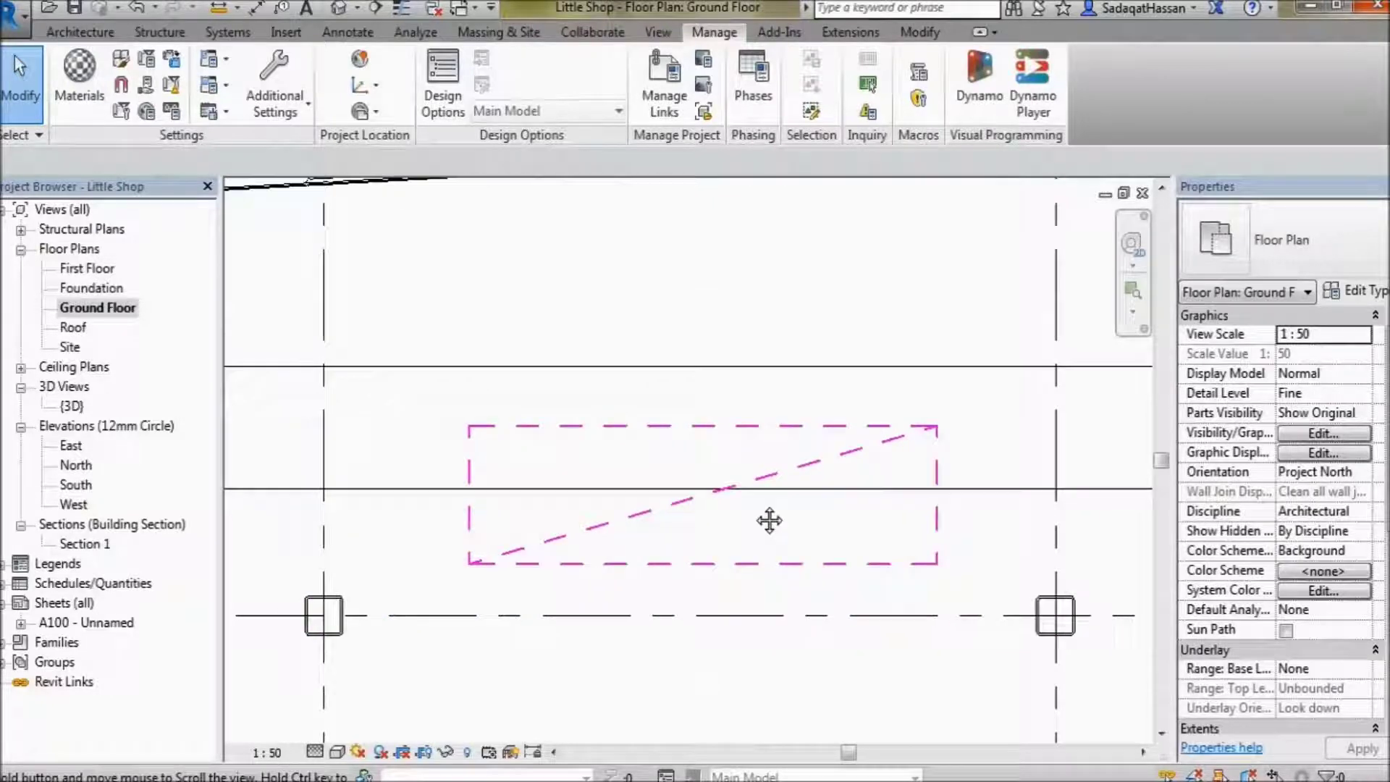